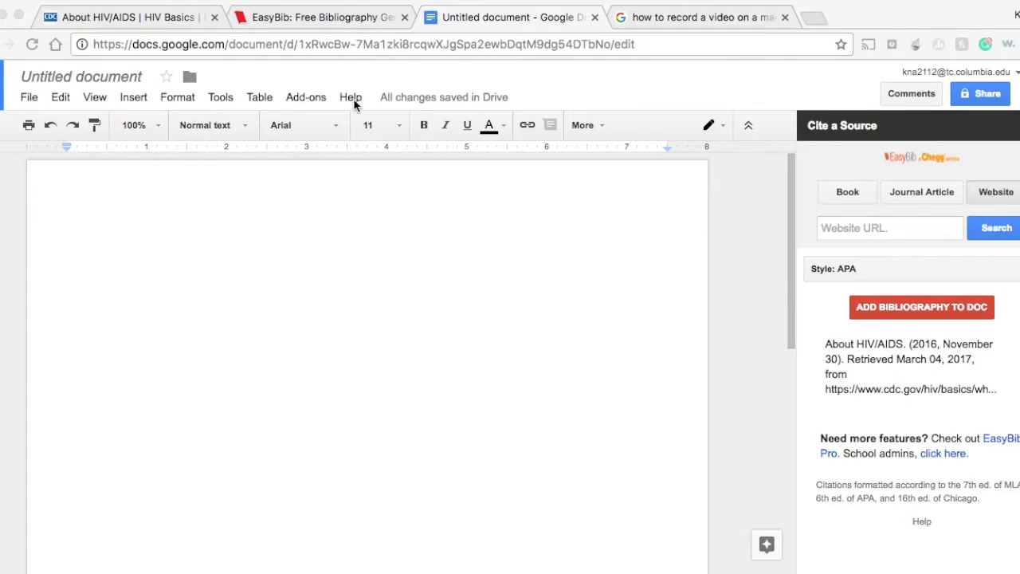
pyautogui.click(300, 99)
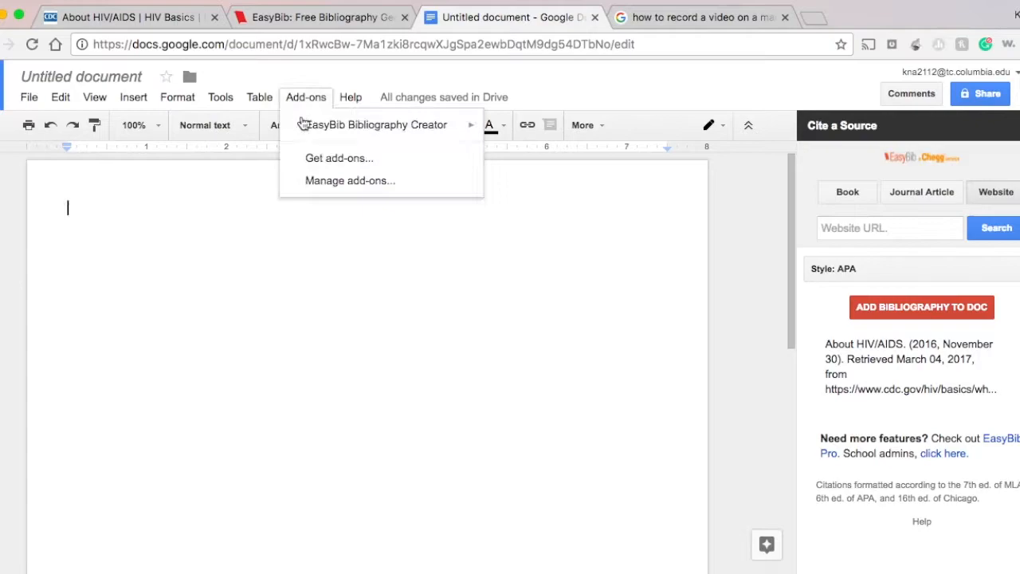
pyautogui.click(323, 164)
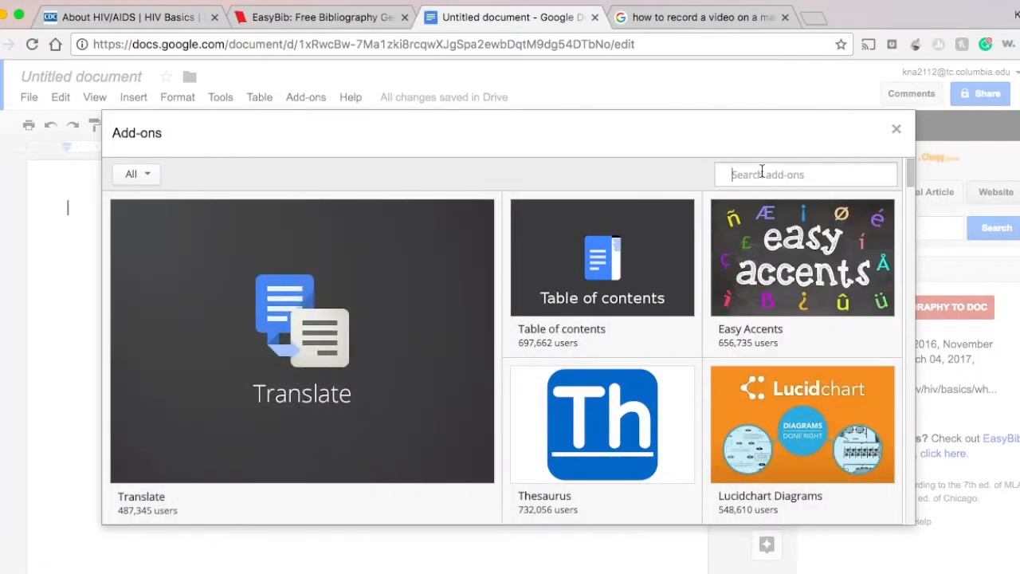
pyautogui.click(896, 130)
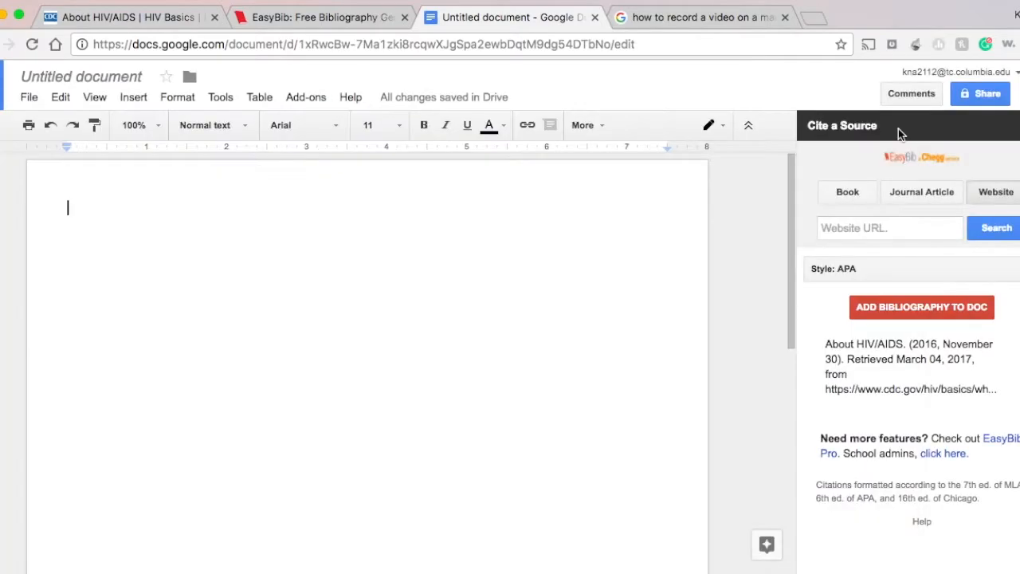
# - Search the add-on store for easybib and remove the installed EasyBib Bibliography Creator add-on
pyautogui.click(300, 97)
pyautogui.moveTo(313, 126)
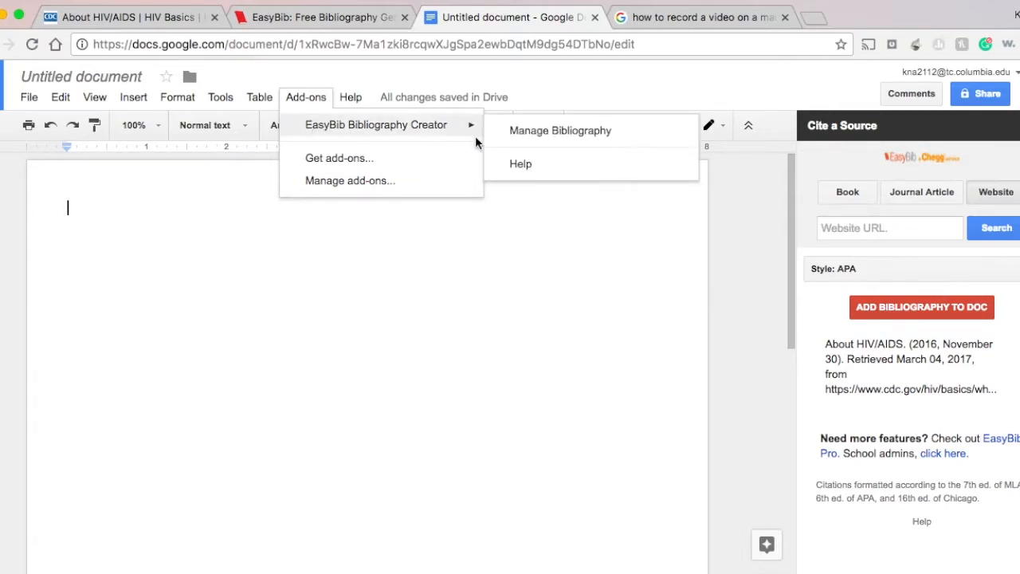
pyautogui.click(421, 158)
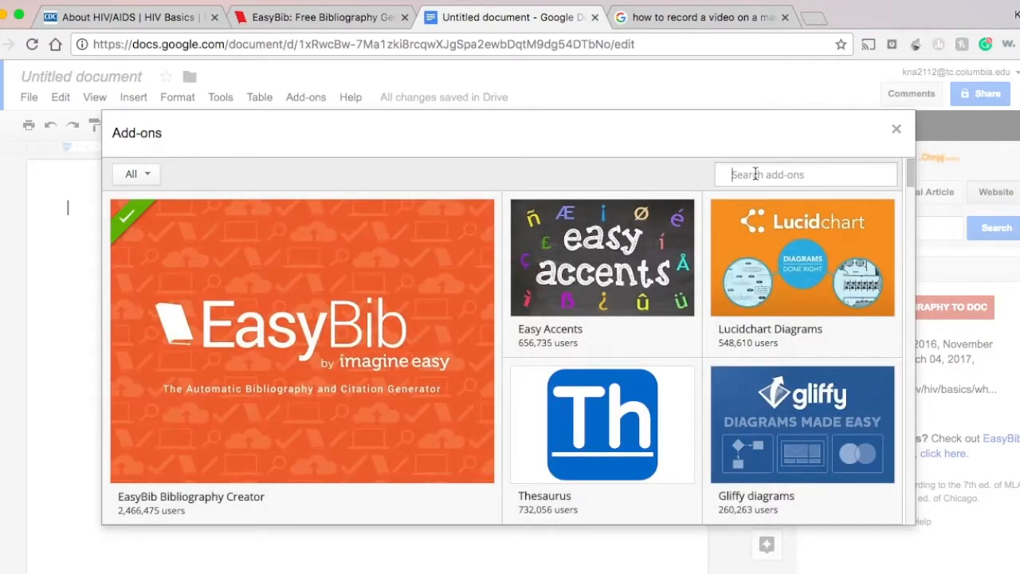
pyautogui.write('easybib')
pyautogui.press('Return')
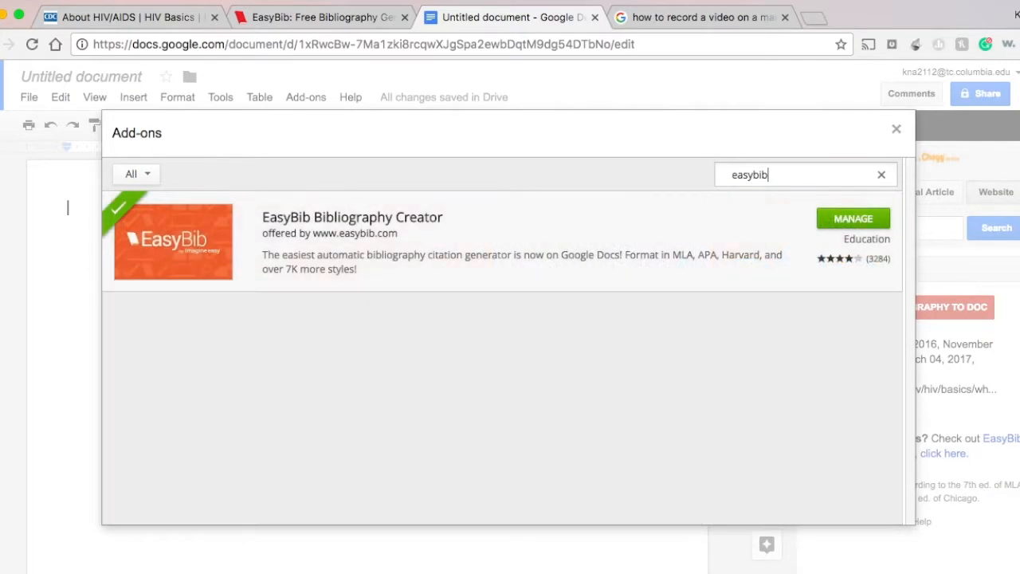
pyautogui.click(853, 217)
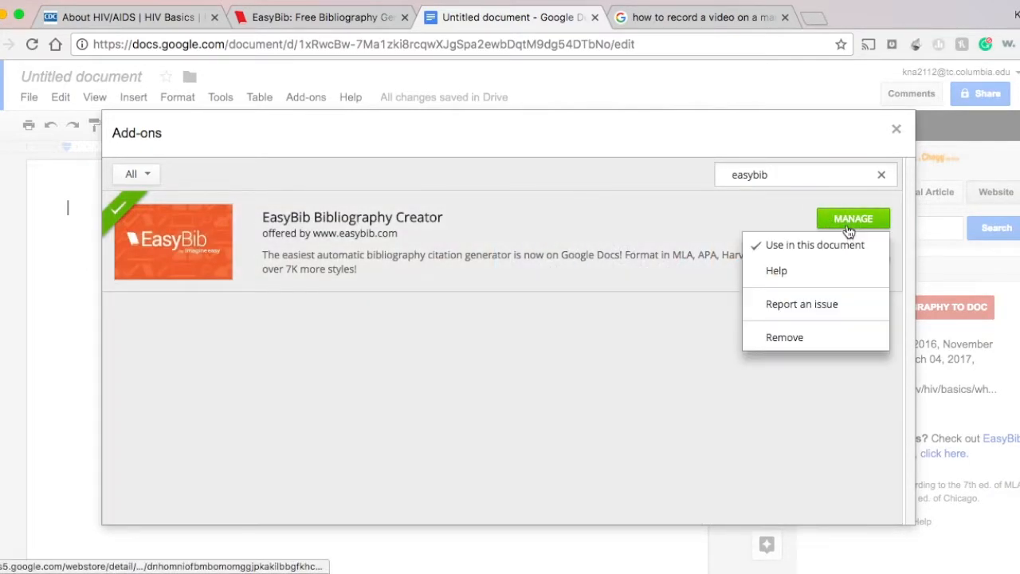
pyautogui.click(815, 339)
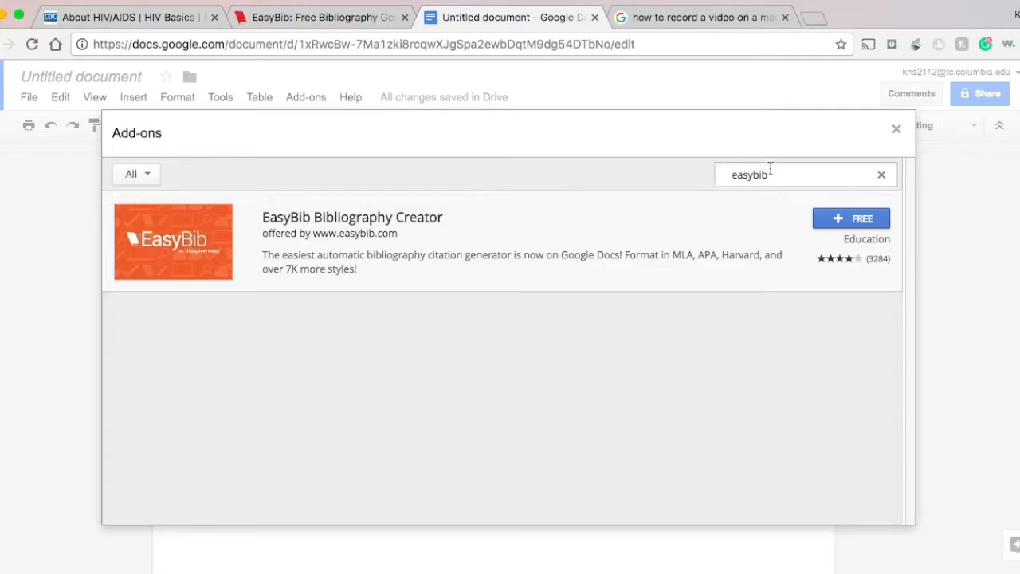
# - Install the free EasyBib Bibliography Creator add-on and allow its requested account permissions
pyautogui.click(860, 223)
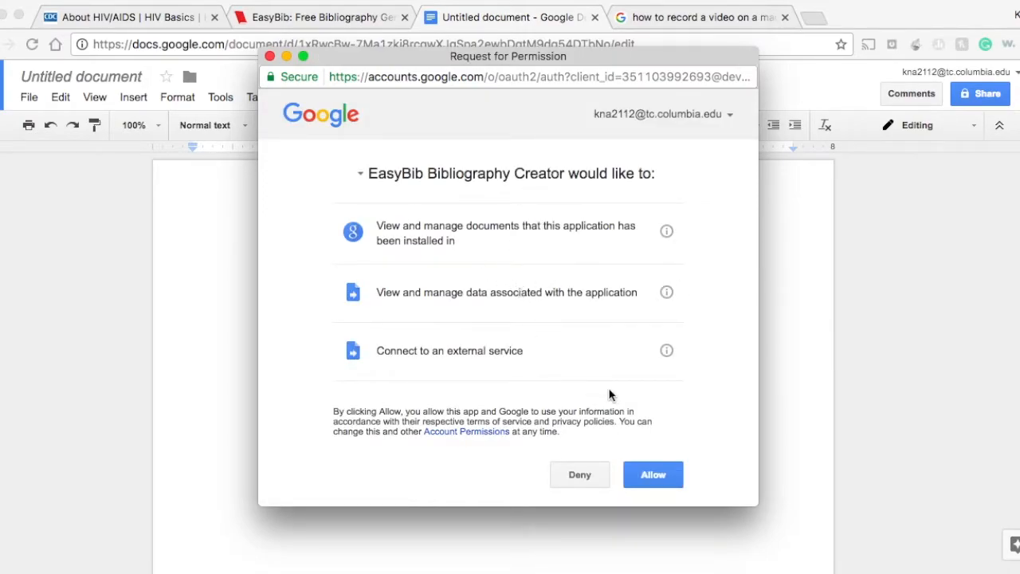
pyautogui.click(668, 470)
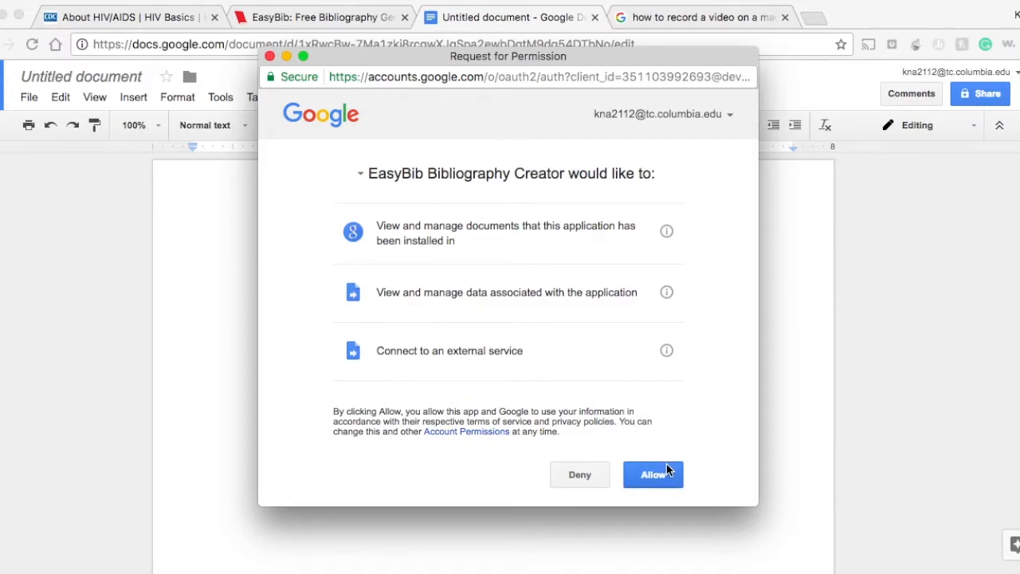
pyautogui.click(663, 477)
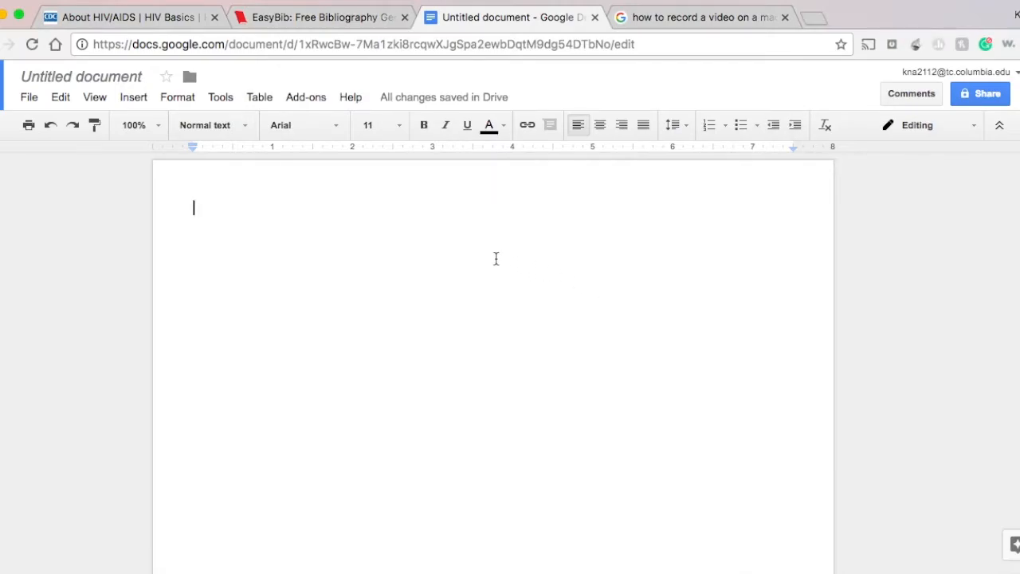
# - Open EasyBib Bibliography Creator's bibliography manager and set the citation style to APA
pyautogui.click(303, 97)
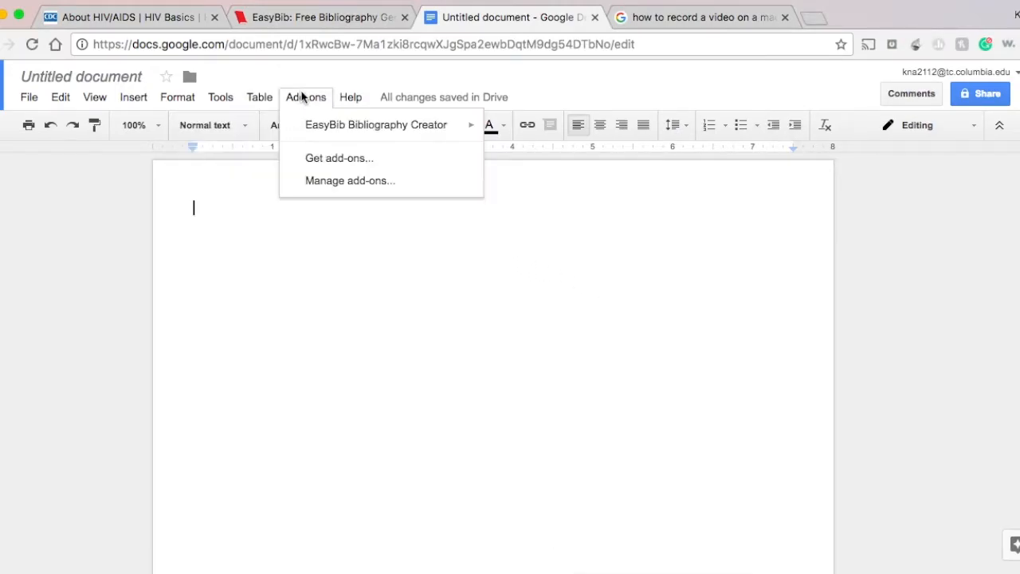
pyautogui.moveTo(315, 132)
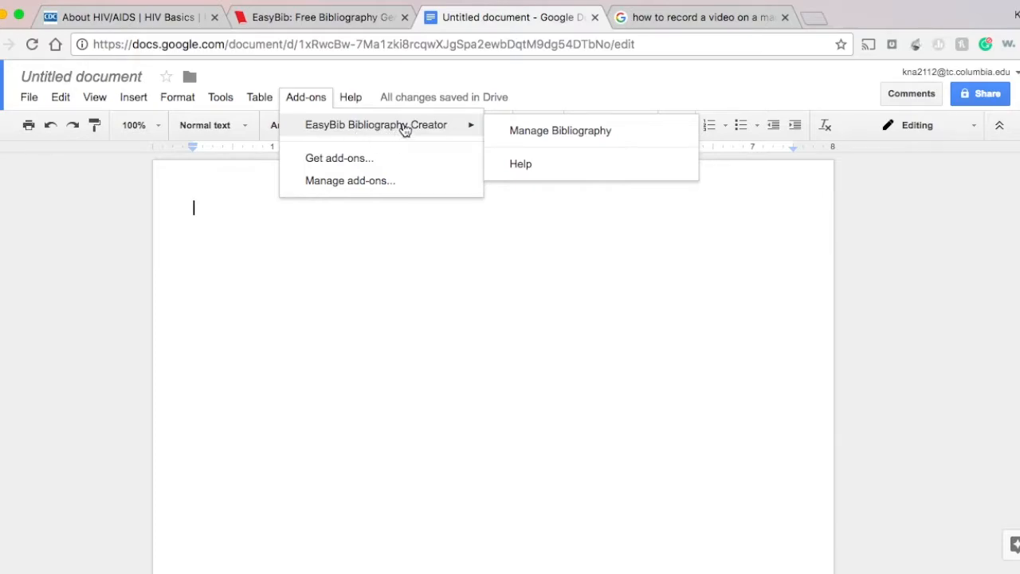
pyautogui.click(542, 132)
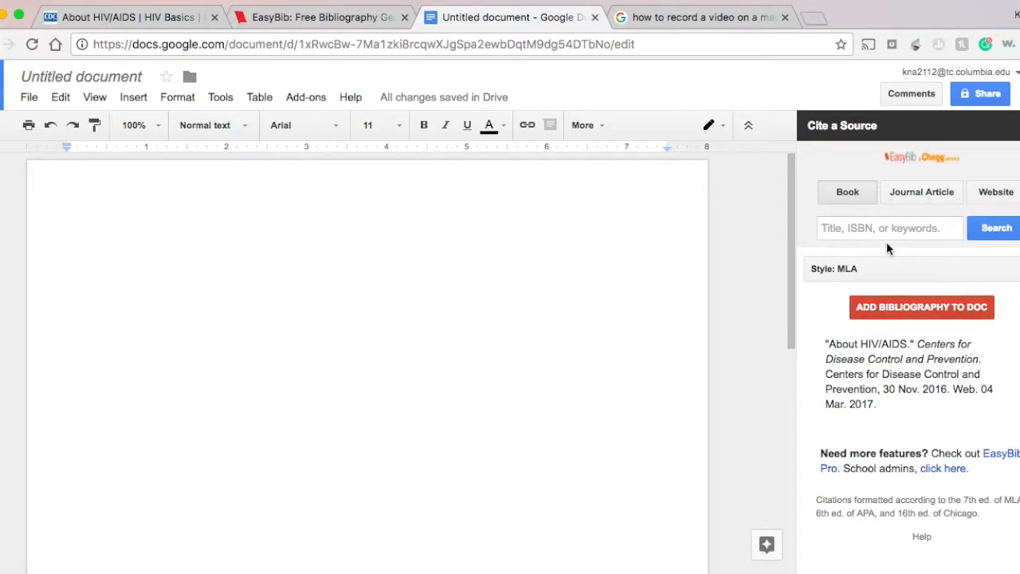
pyautogui.click(847, 271)
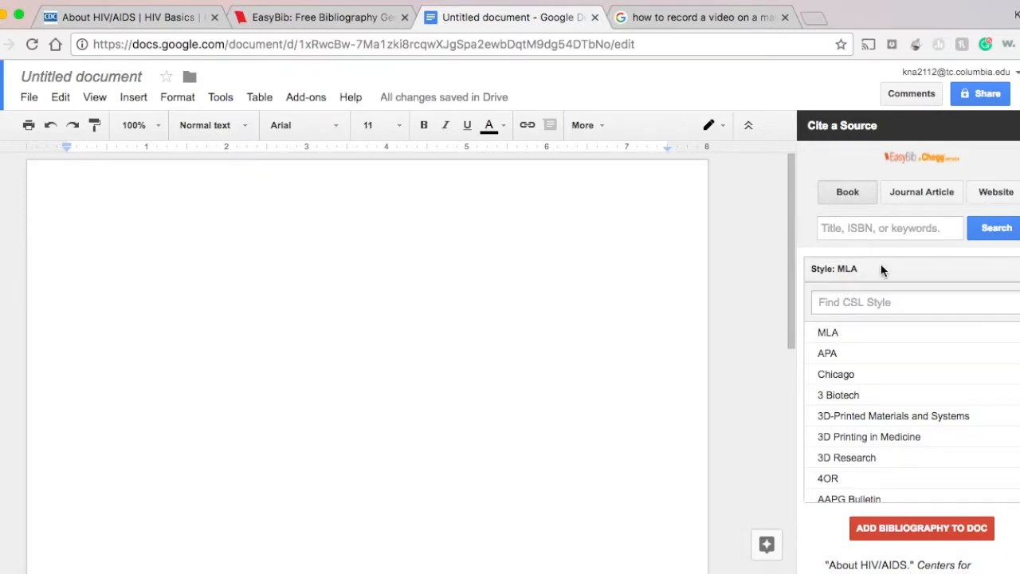
pyautogui.click(828, 355)
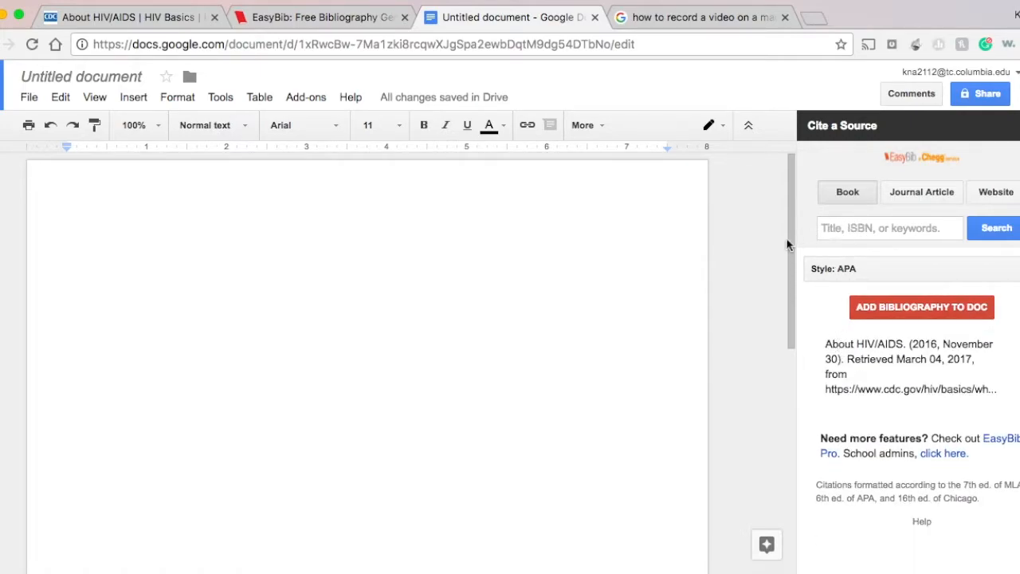
# - Copy the web address of the CDC About HIV/AIDS page
pyautogui.click(157, 17)
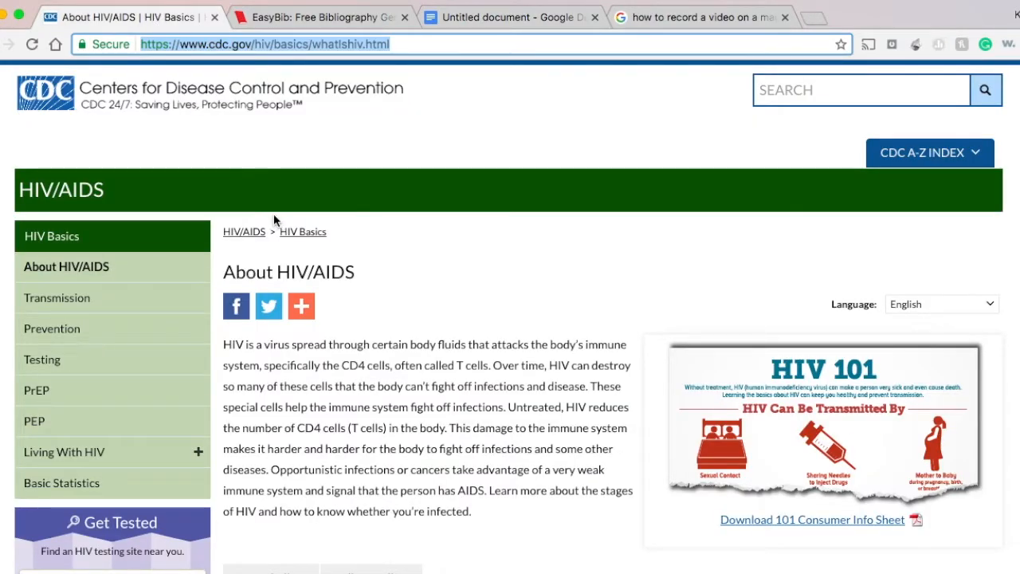
pyautogui.click(204, 45)
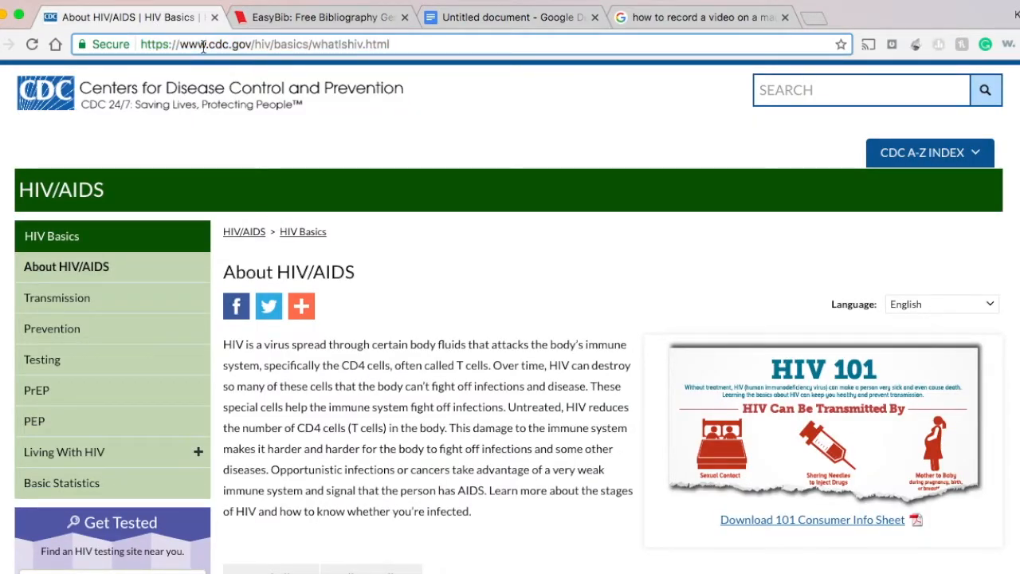
pyautogui.tripleClick(204, 46)
pyautogui.press('super+c')
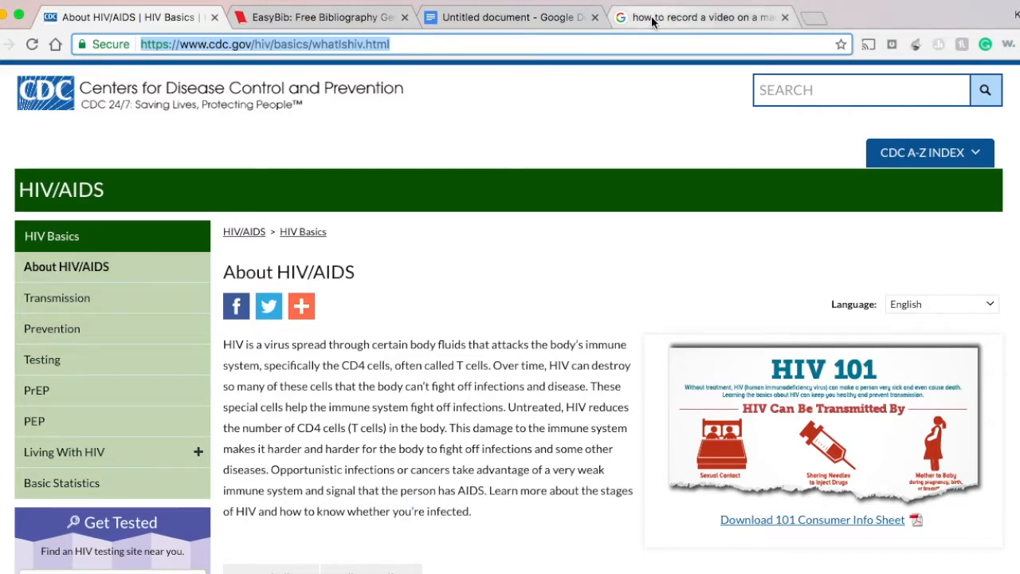
# - Back in the document, look up the copied CDC address as a website source in EasyBib and select the About HIV/AIDS result
pyautogui.click(528, 18)
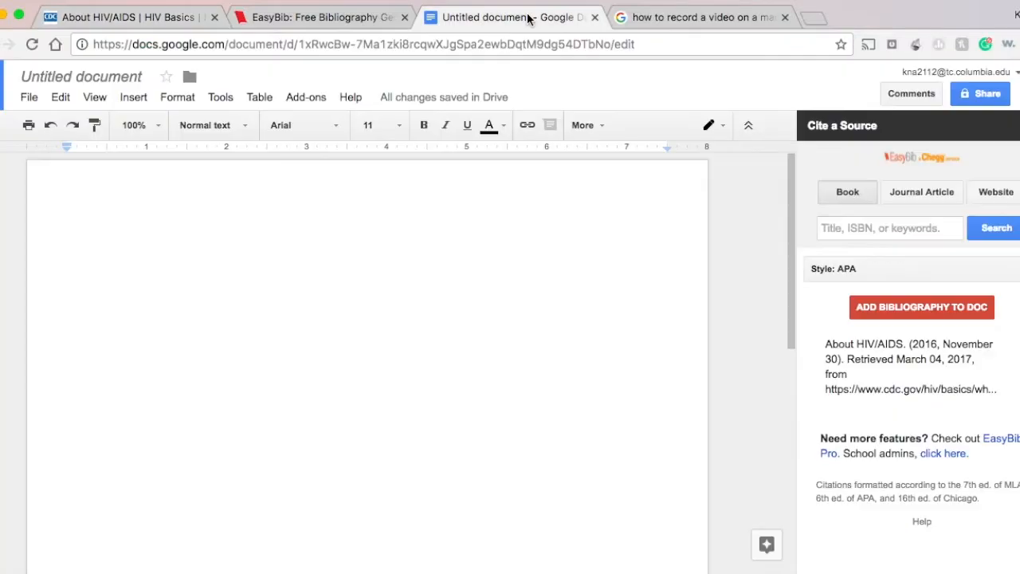
pyautogui.click(850, 231)
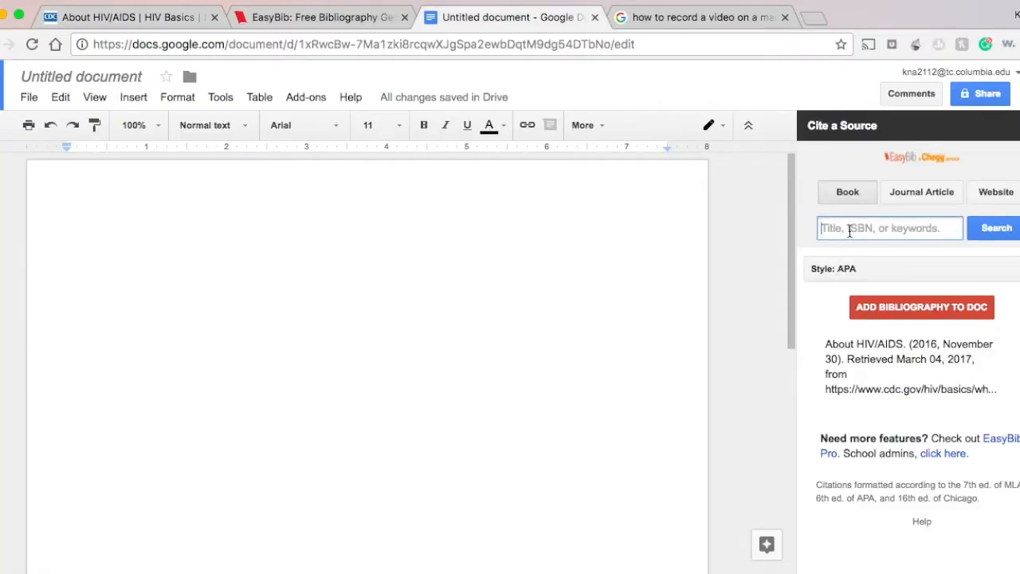
pyautogui.press('super+v')
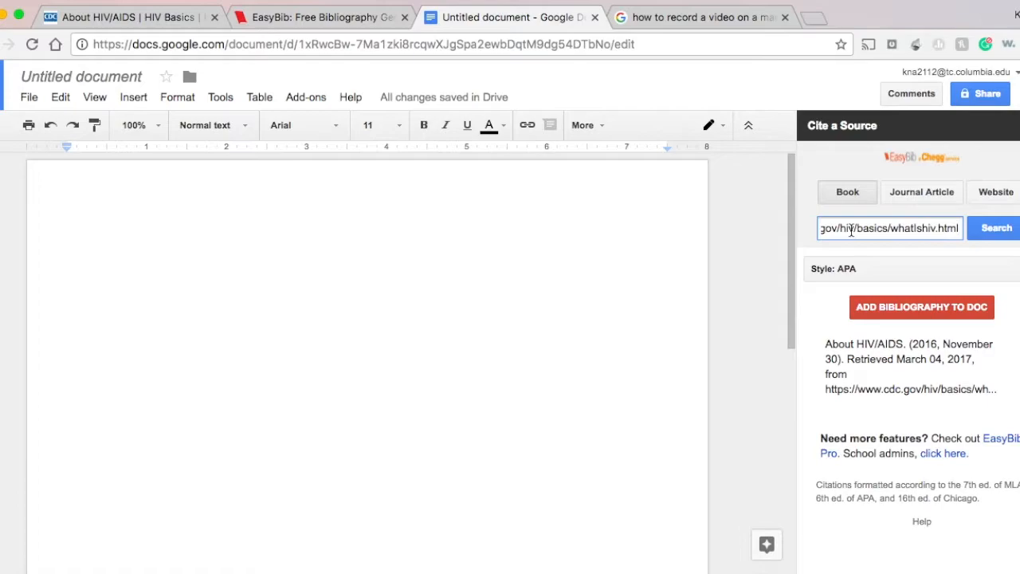
pyautogui.click(1000, 200)
pyautogui.click(884, 228)
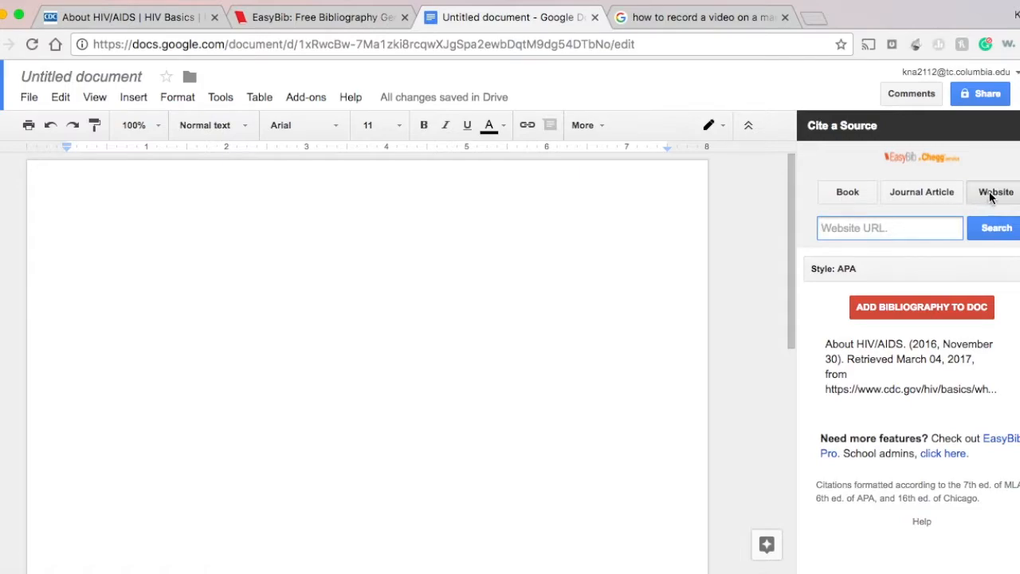
pyautogui.click(889, 228)
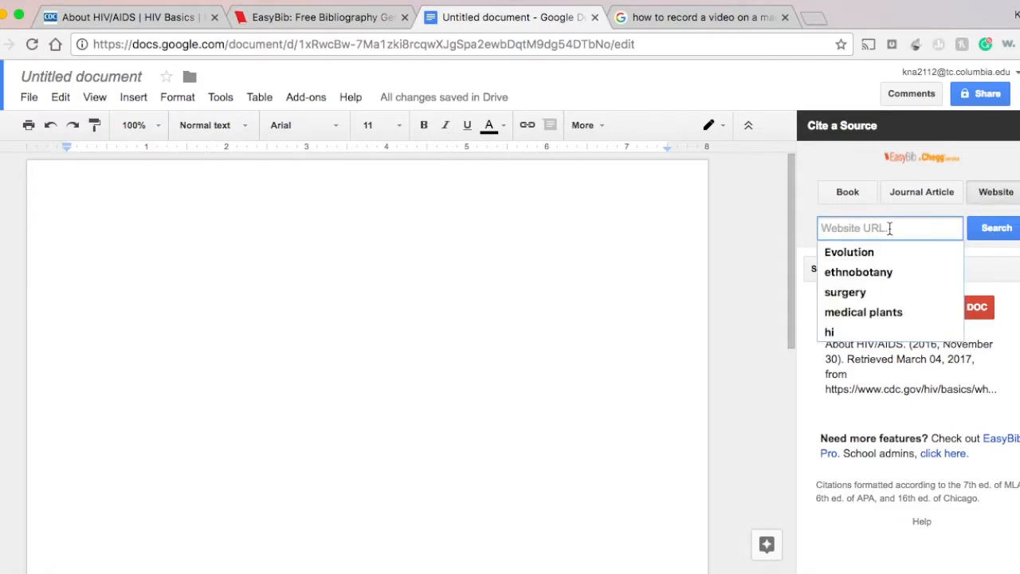
pyautogui.press('super+v')
pyautogui.click(994, 228)
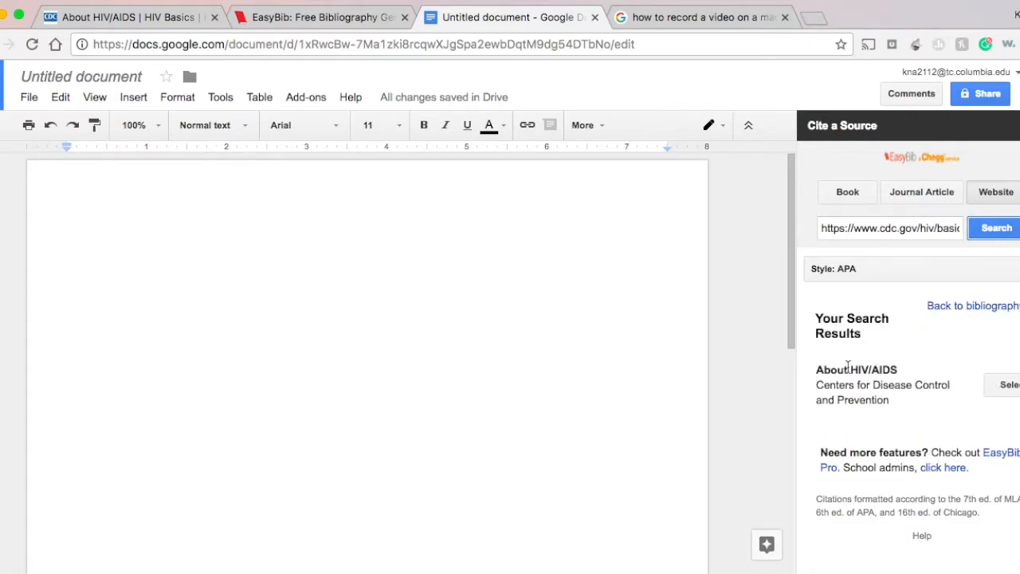
pyautogui.click(1008, 386)
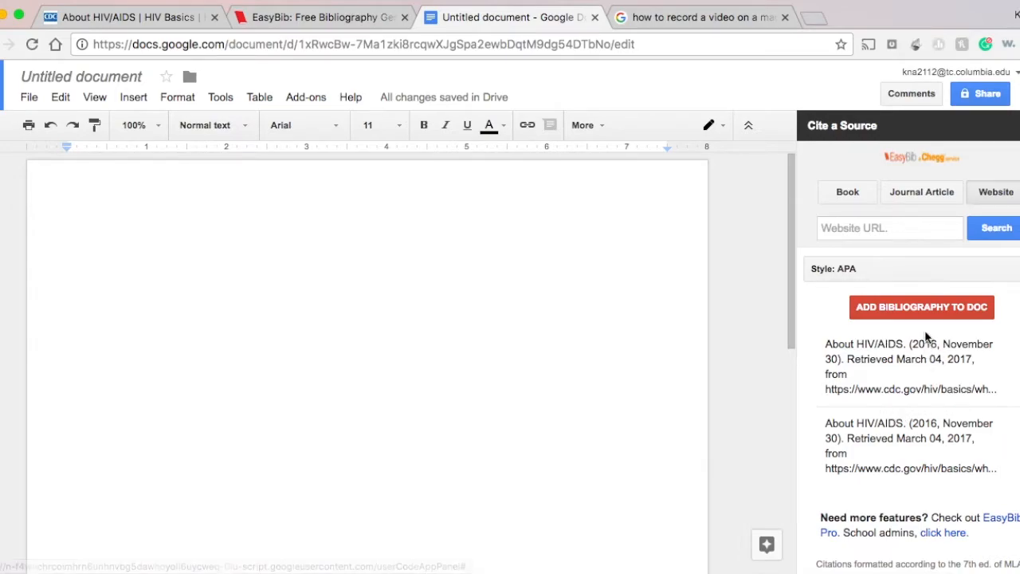
# - Delete the duplicate About HIV/AIDS citation from the EasyBib list and add the bibliography to the document
pyautogui.click(1018, 436)
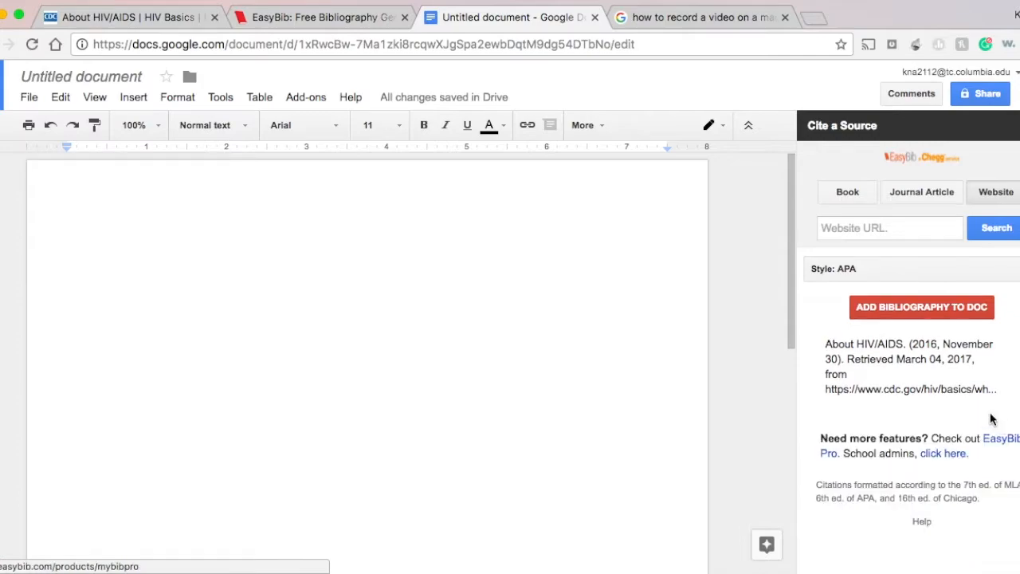
pyautogui.click(874, 313)
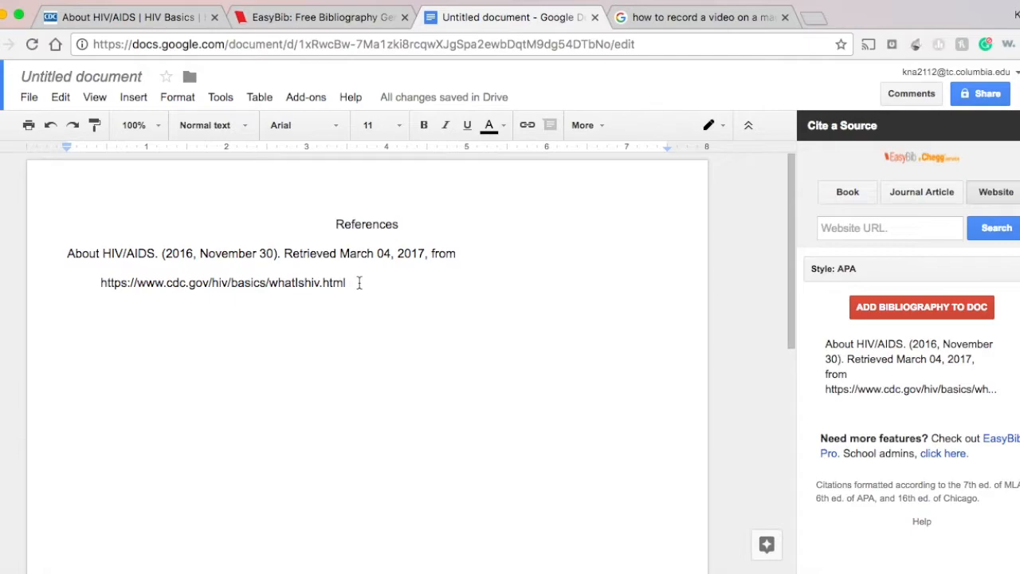
pyautogui.moveTo(360, 283); pyautogui.dragTo(63, 236)
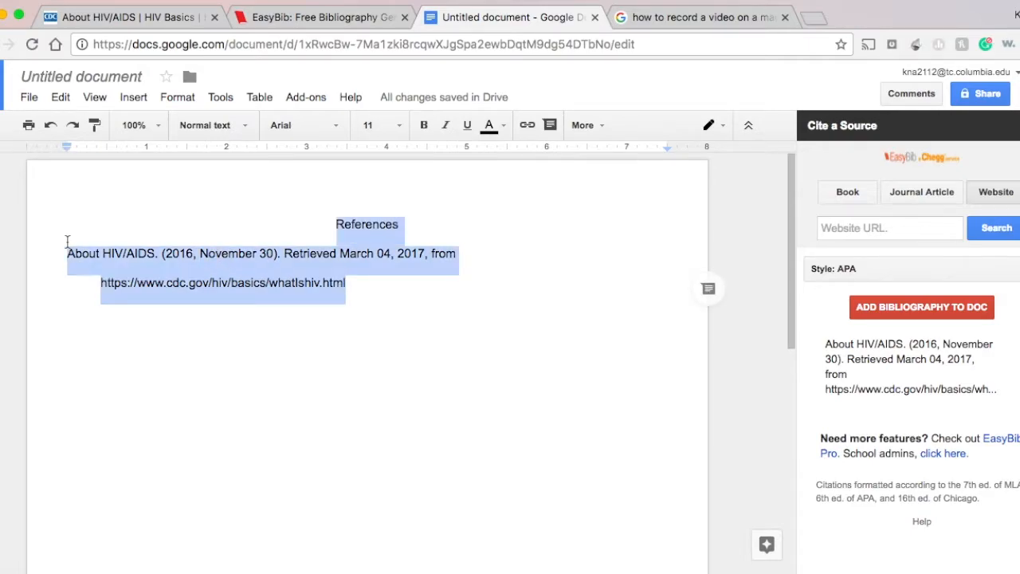
pyautogui.click(402, 285)
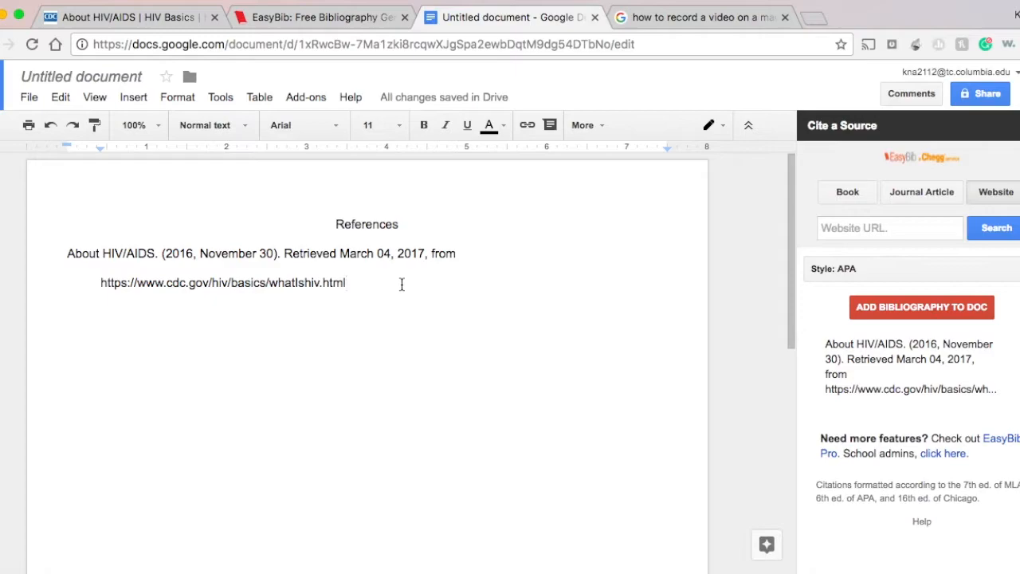
# - Rename the document as References_Infectious Disease Project
pyautogui.click(56, 74)
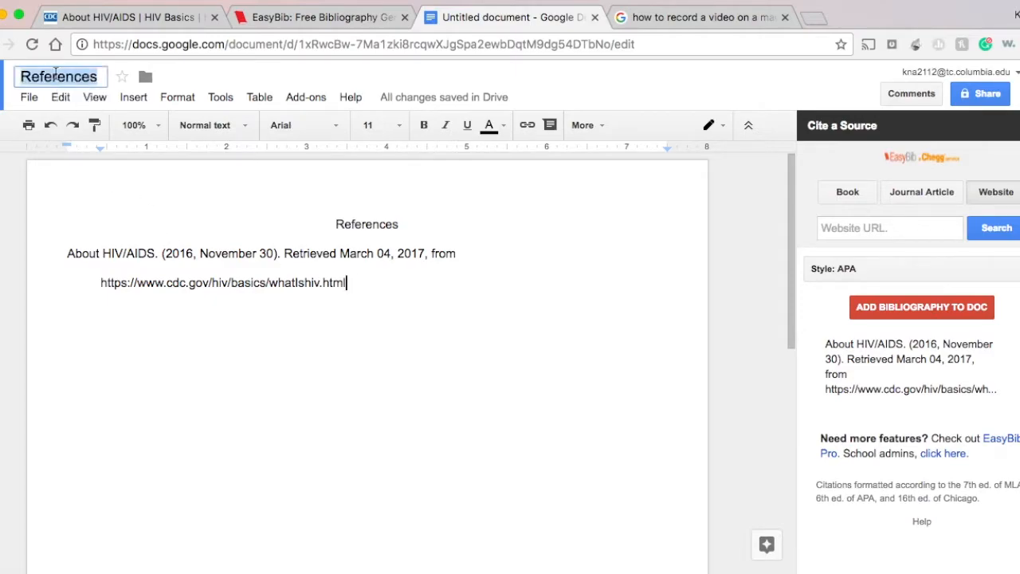
pyautogui.click(99, 76)
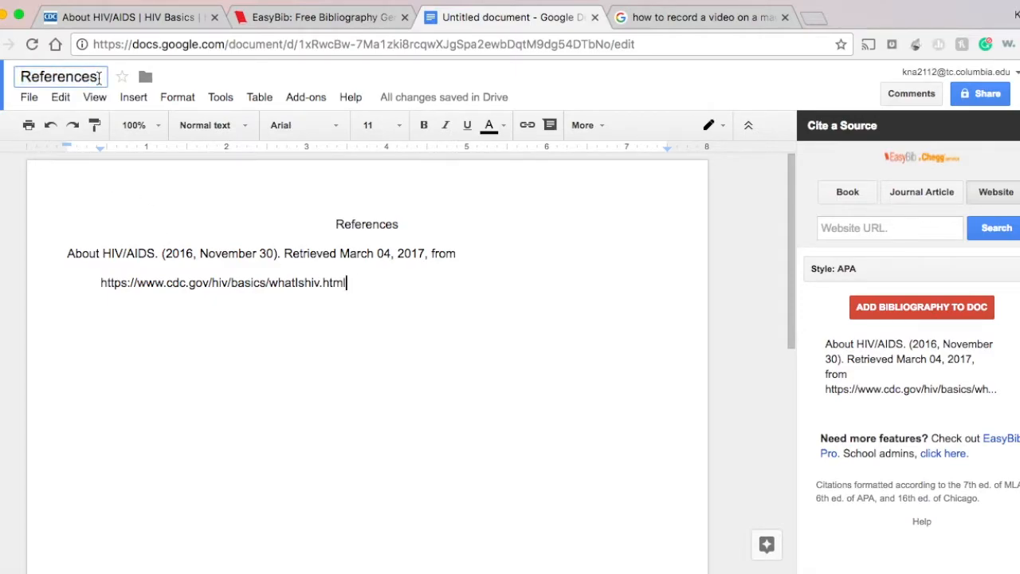
pyautogui.write('_Infectious Disease')
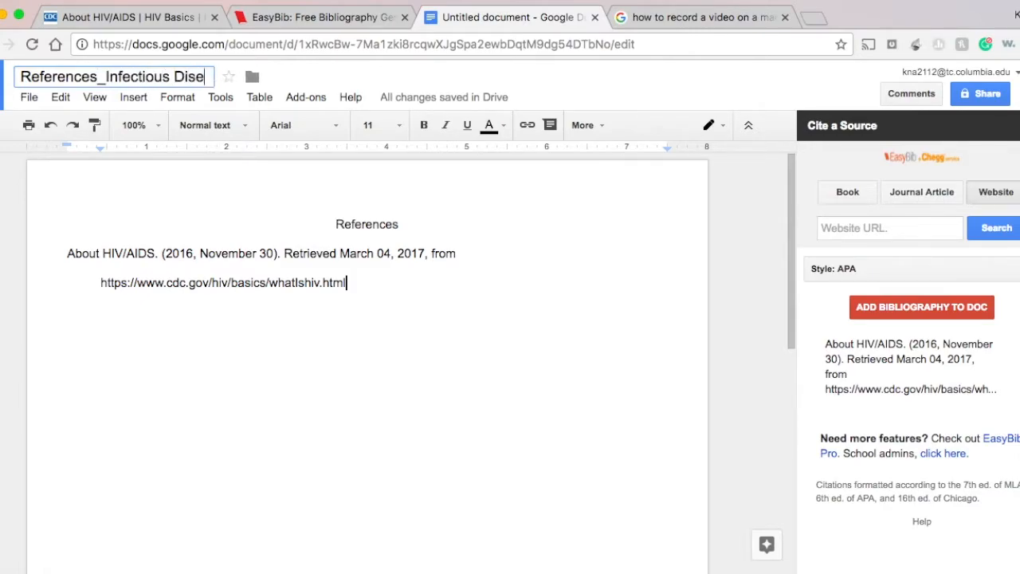
pyautogui.press('BackSpace')
pyautogui.write('se Projc')
pyautogui.press('BackSpace')
pyautogui.write('ect')
pyautogui.click(238, 253)
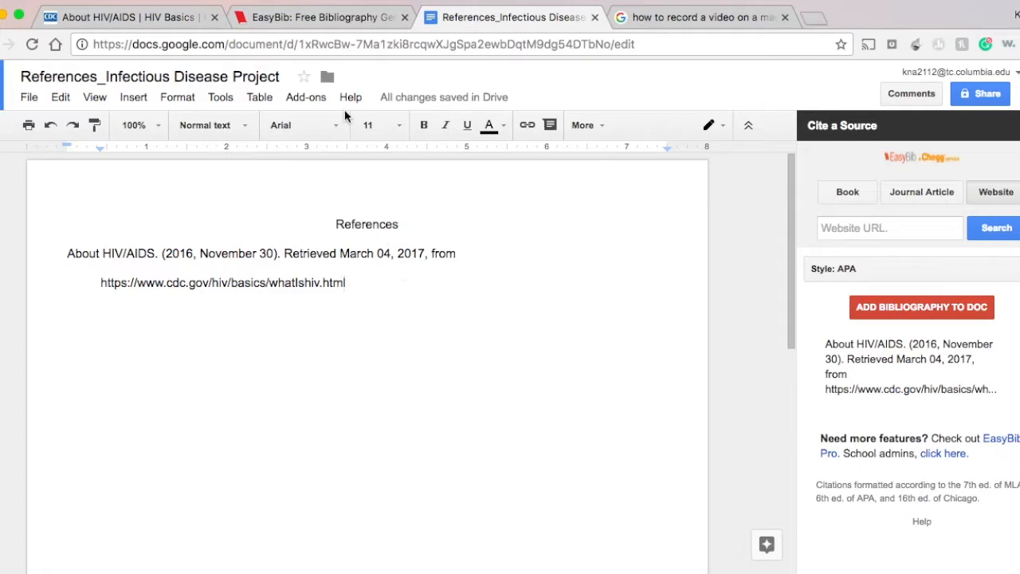
# - On the EasyBib website, create a project named Infectious Disease Project with APA as the default style
pyautogui.click(327, 22)
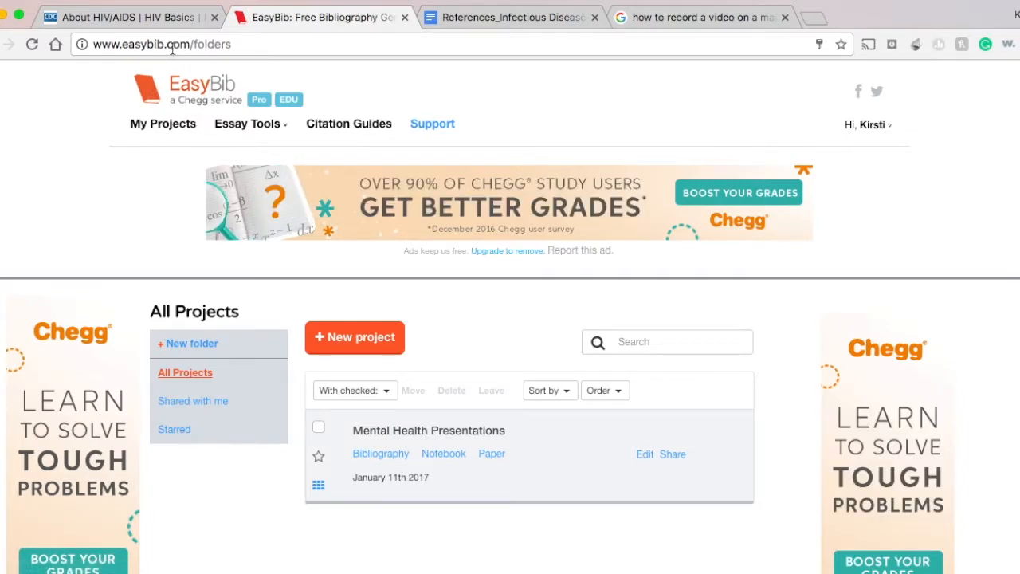
pyautogui.moveTo(885, 129)
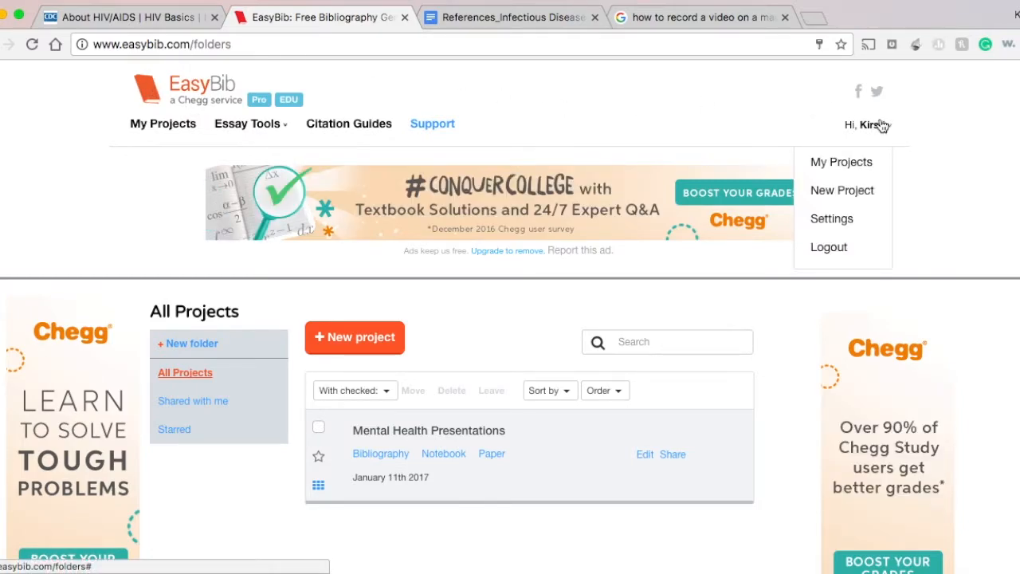
pyautogui.click(367, 340)
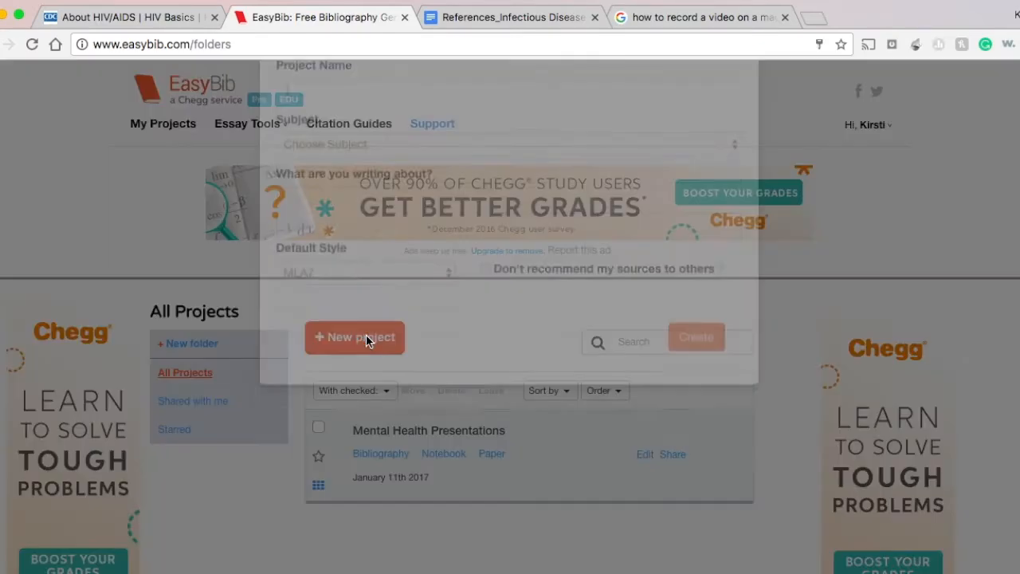
pyautogui.click(414, 189)
pyautogui.write('Infectio')
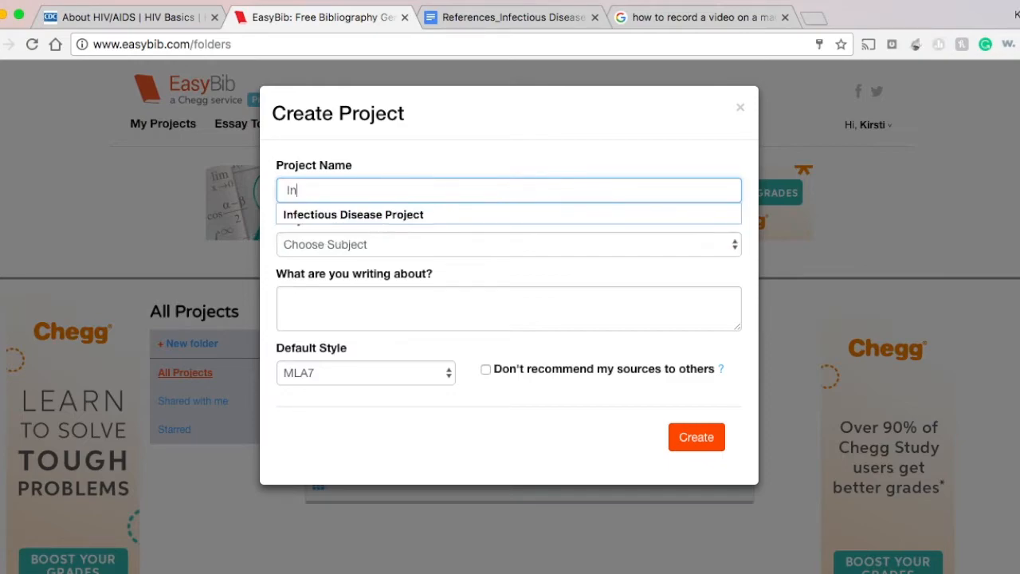
pyautogui.click(384, 215)
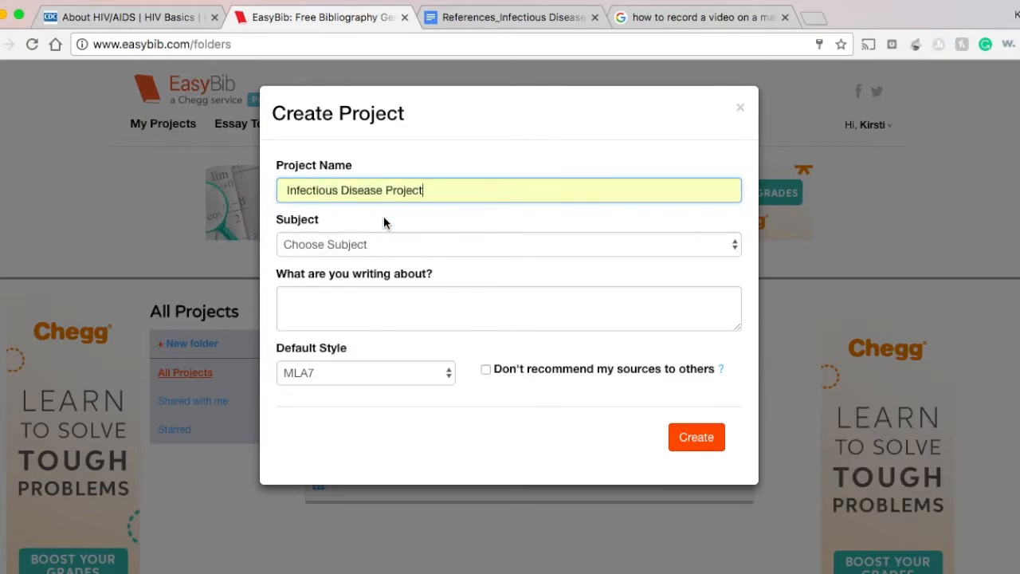
pyautogui.click(349, 376)
pyautogui.click(350, 404)
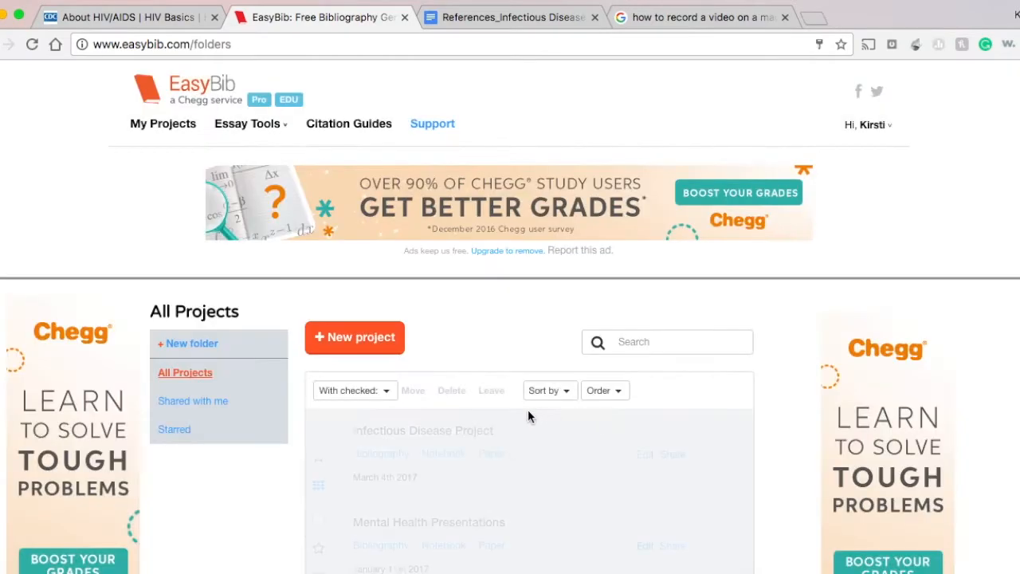
# - Open the bibliography of the Infectious Disease Project
pyautogui.scroll(-3, 528, 415)
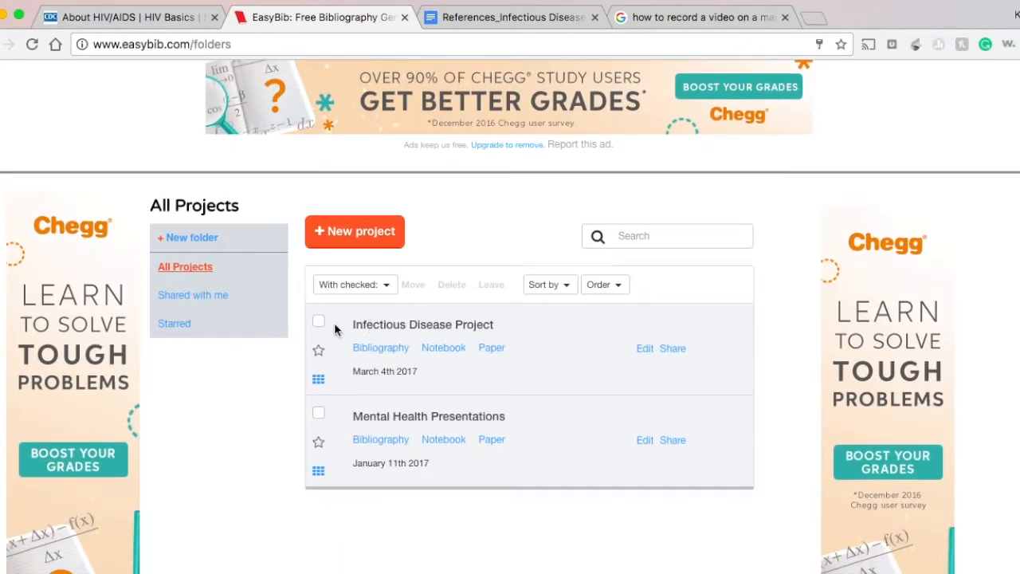
pyautogui.click(381, 349)
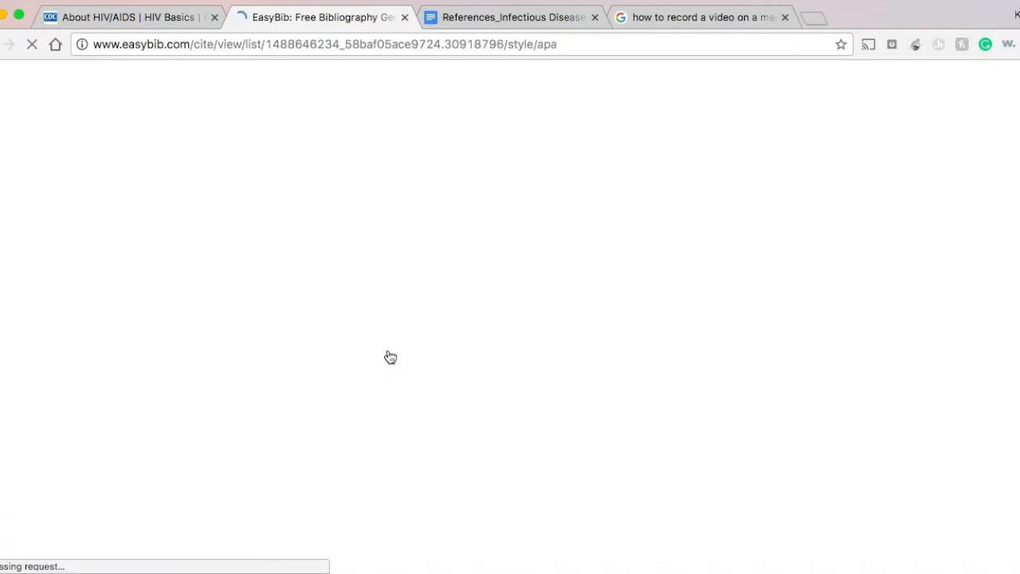
pyautogui.scroll(-3, 389, 356)
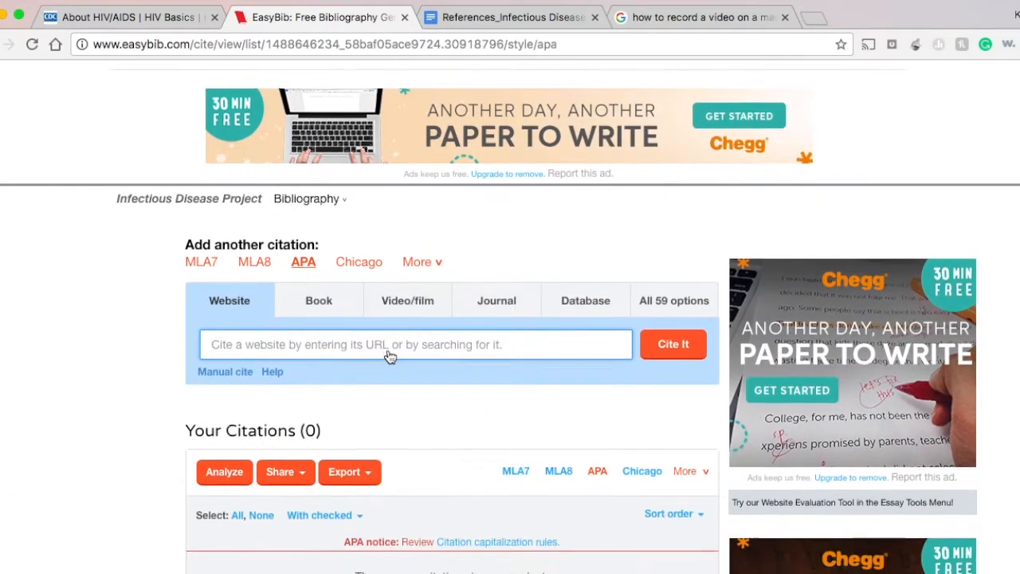
# - Copy the web address of the CDC About HIV/AIDS page and look it up as a website source in the project's bibliography
pyautogui.click(246, 307)
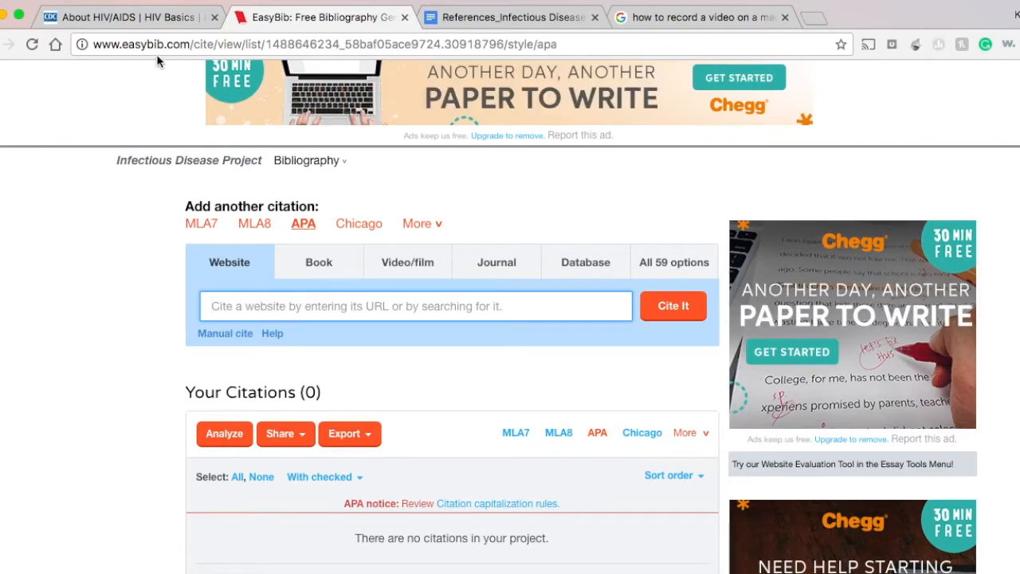
pyautogui.click(170, 22)
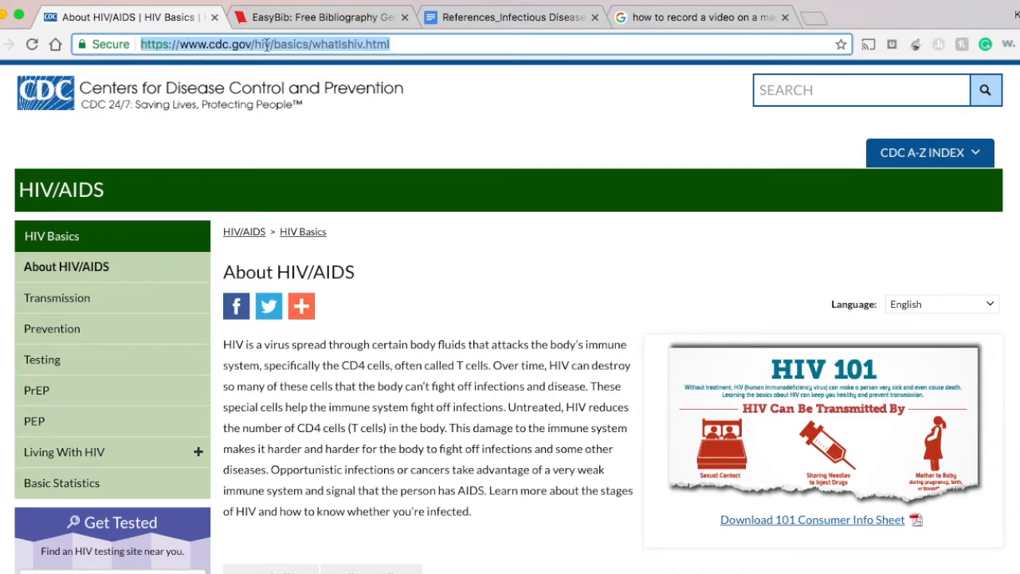
pyautogui.click(326, 12)
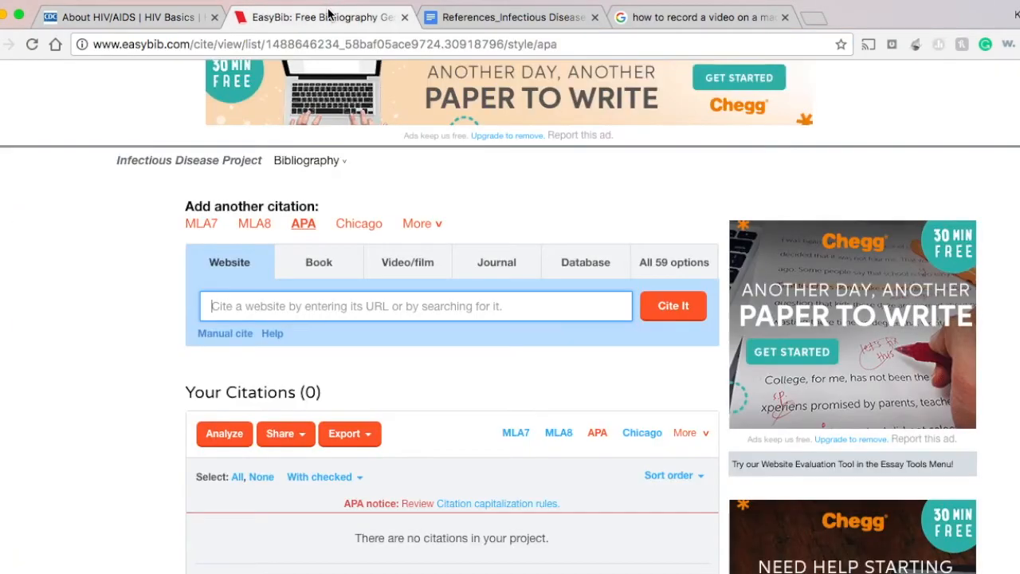
pyautogui.click(405, 306)
pyautogui.write('https://www.cdc.gov/hiv/basics/whatishiv.html')
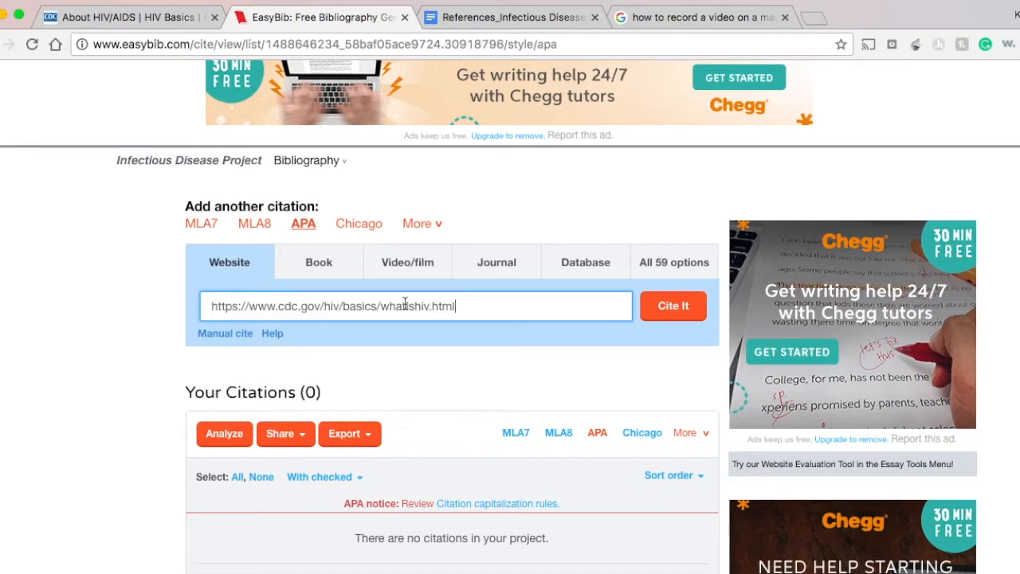
pyautogui.click(677, 311)
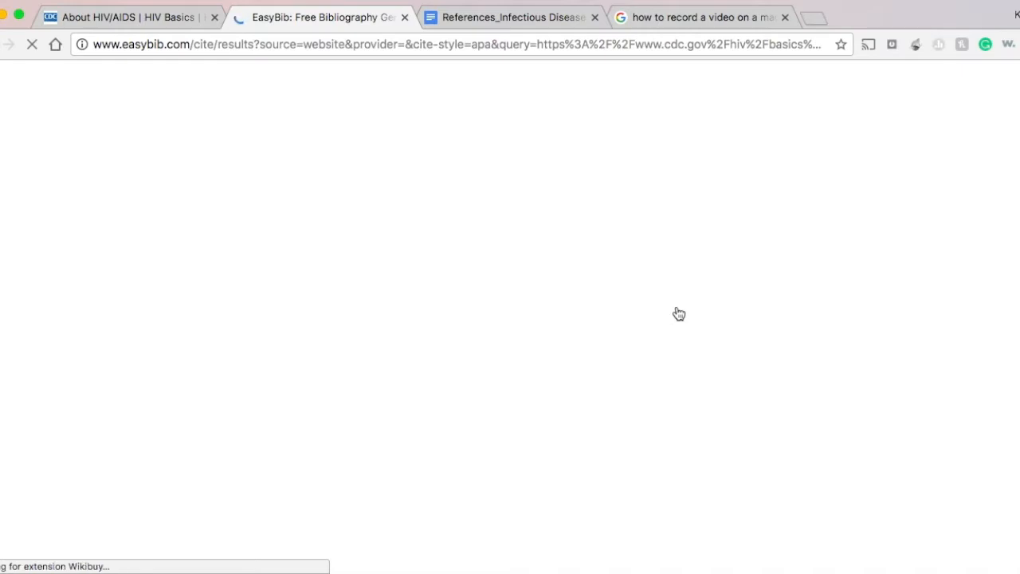
# - Choose the Centers for Disease Control and Prevention search result as the source to cite
pyautogui.scroll(-3, 678, 313)
pyautogui.scroll(-4, 678, 313)
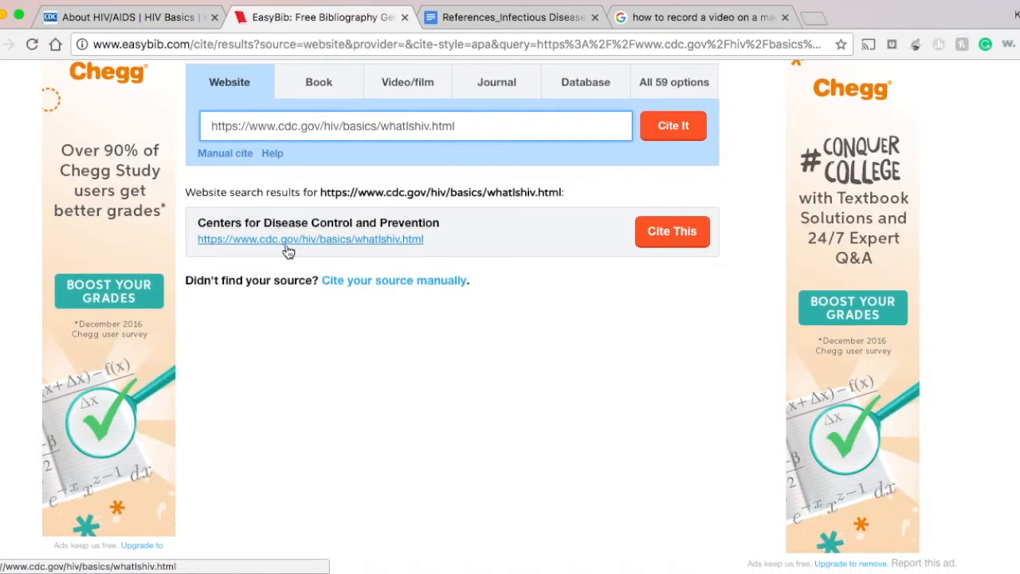
pyautogui.click(688, 235)
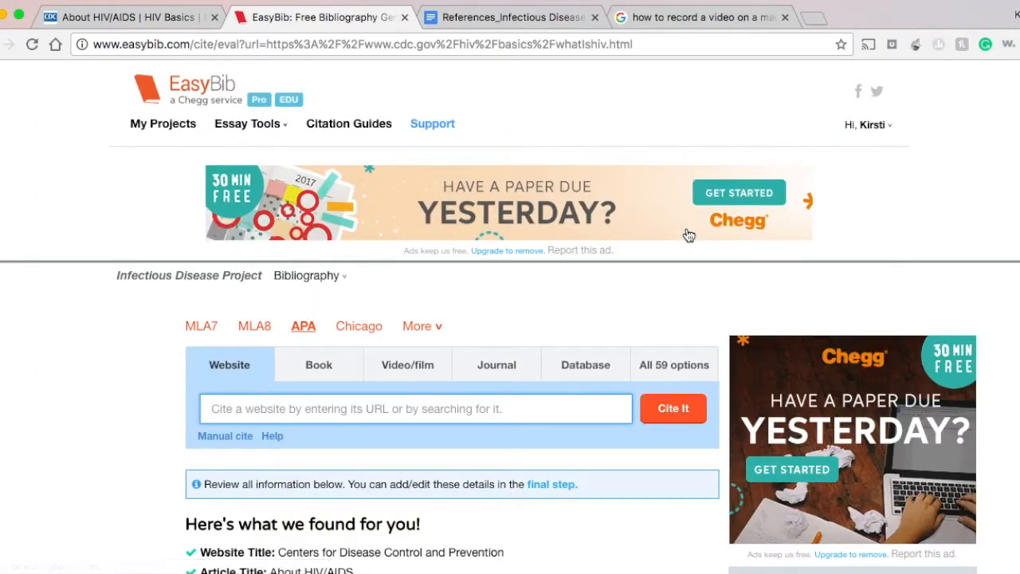
# - Review the source details and the reasons behind the site's credibility rating, and continue to the final citation step
pyautogui.scroll(-5, 686, 232)
pyautogui.scroll(-2, 240, 418)
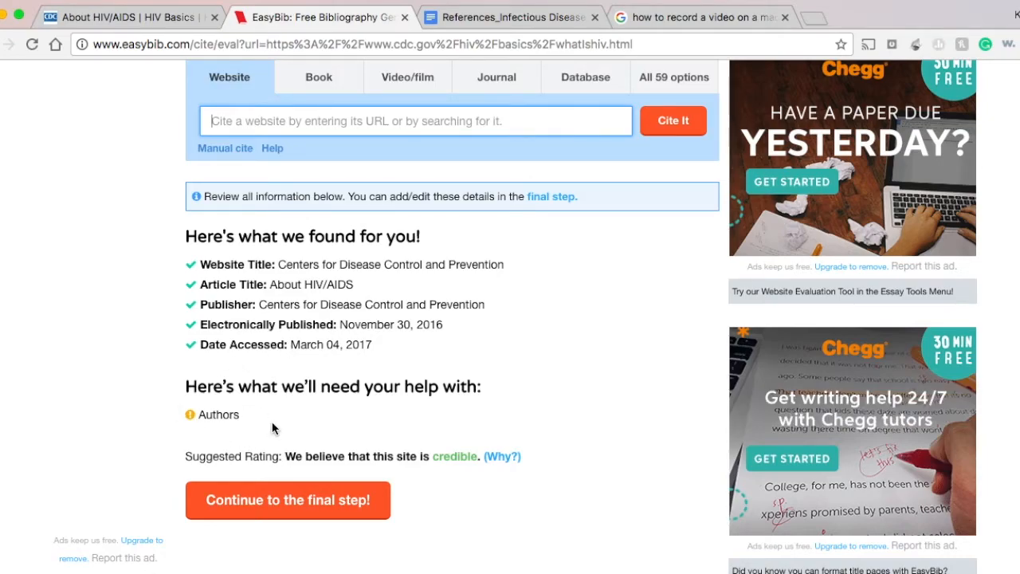
pyautogui.scroll(-2, 271, 429)
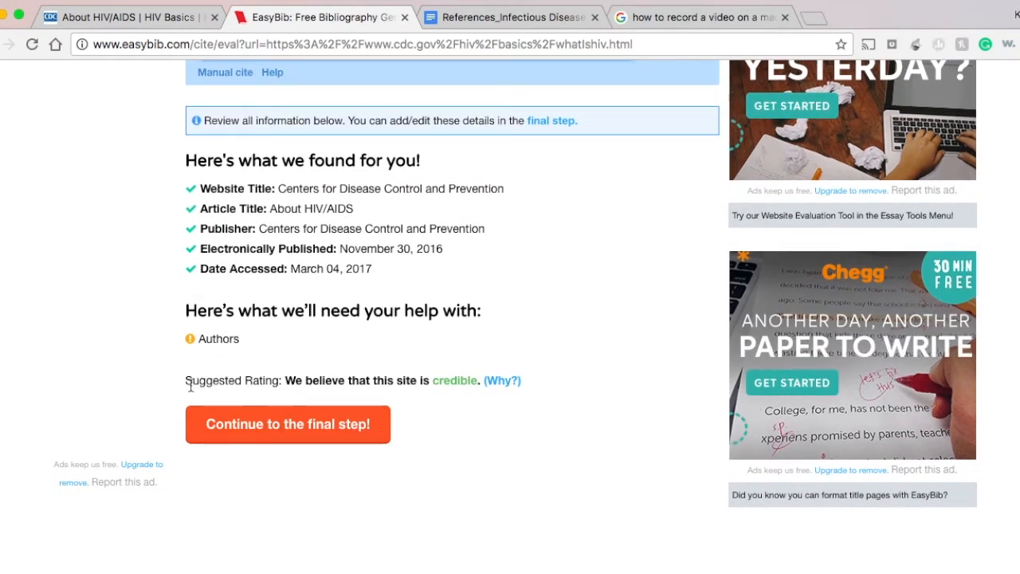
pyautogui.moveTo(186, 380); pyautogui.dragTo(431, 380)
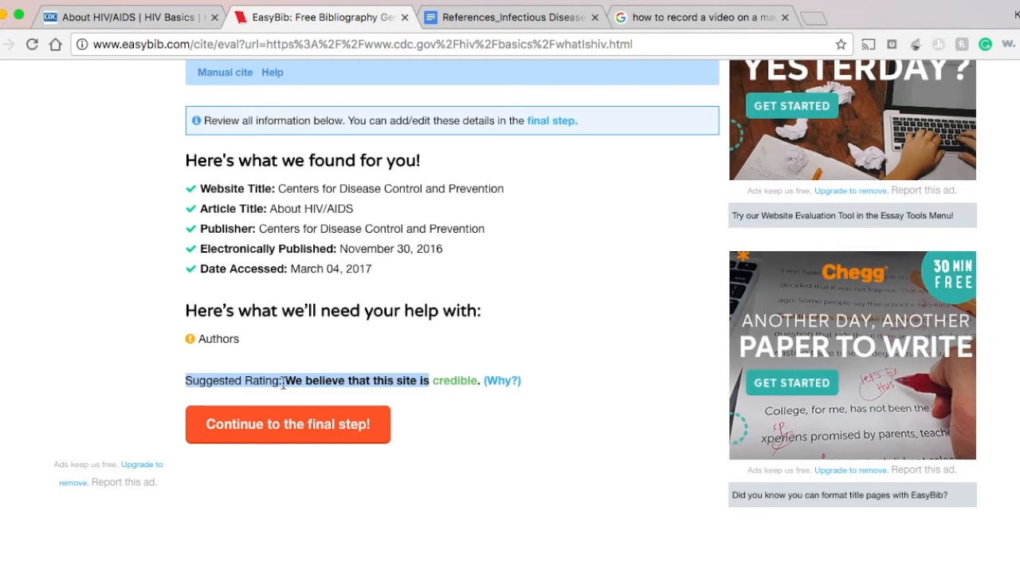
pyautogui.doubleClick(390, 380)
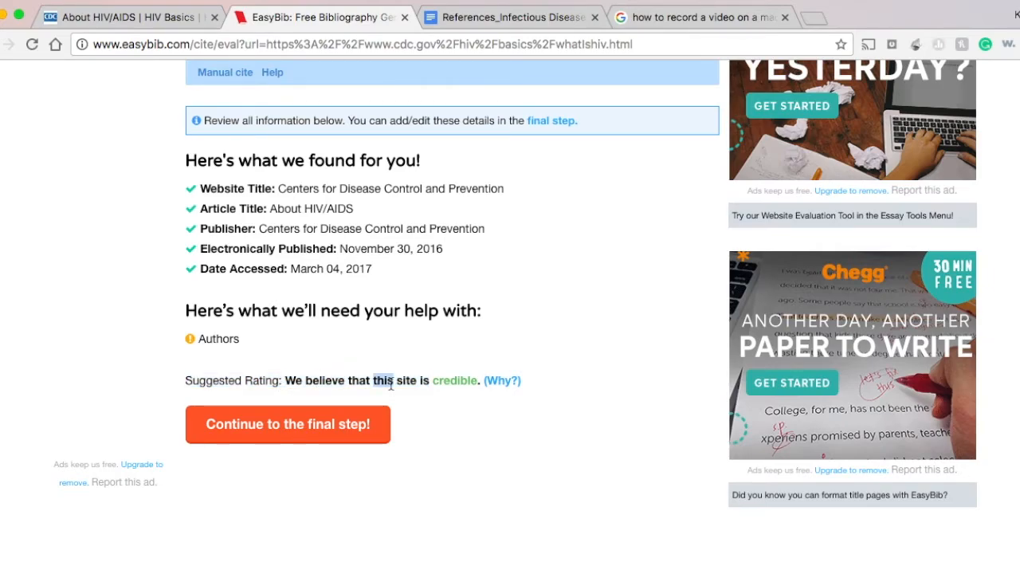
pyautogui.click(513, 383)
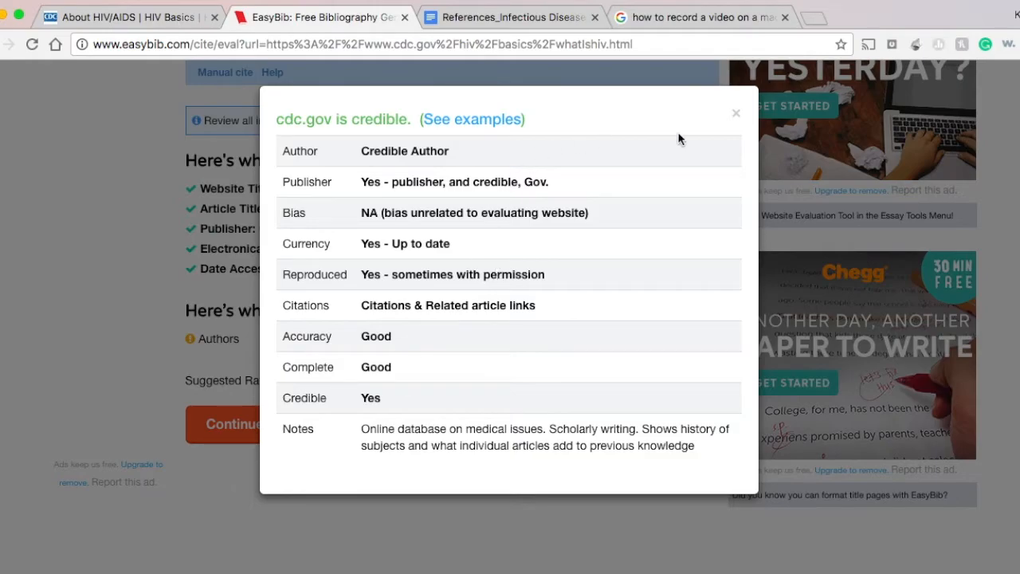
pyautogui.click(736, 118)
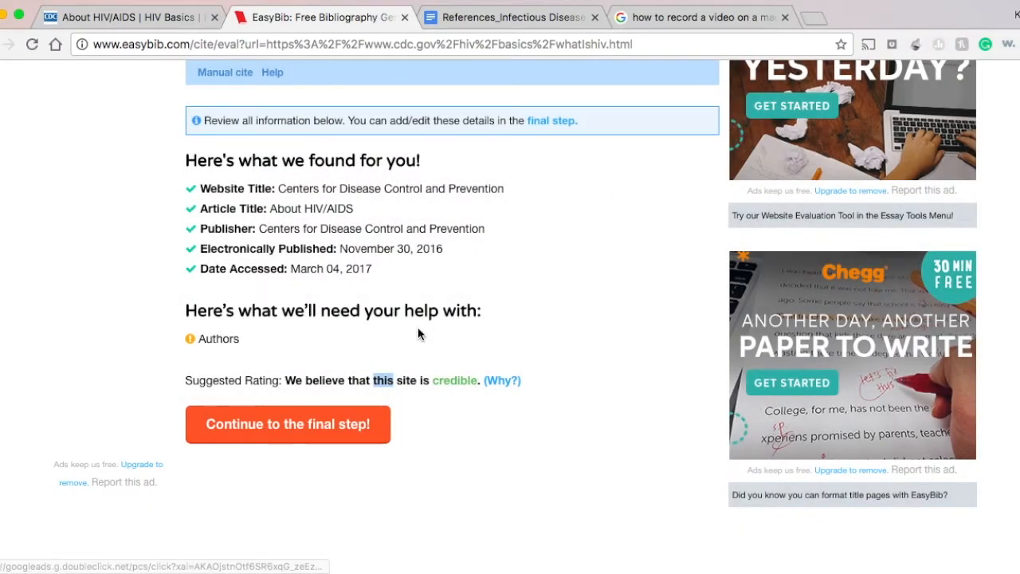
pyautogui.click(247, 434)
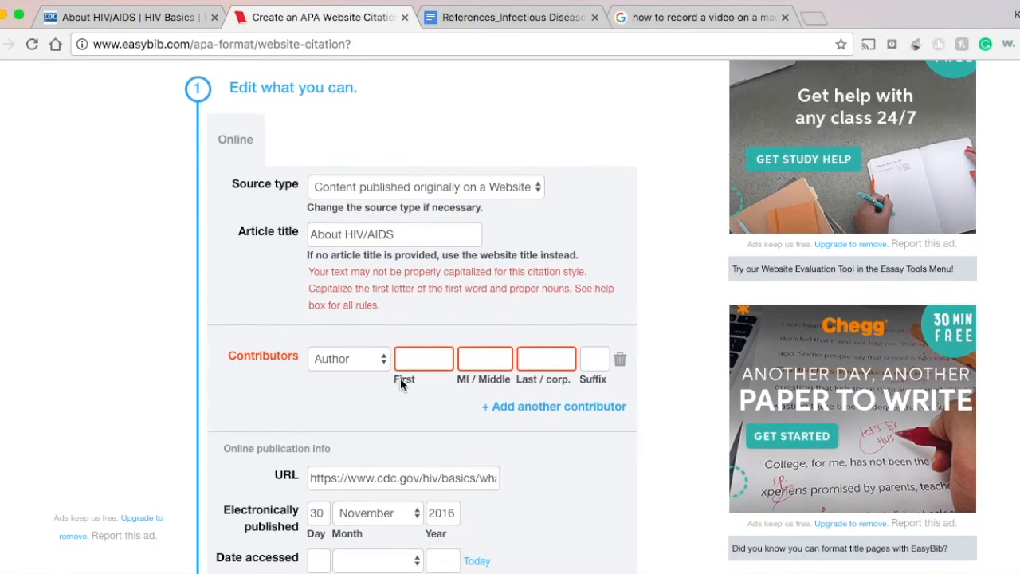
# - Look through the whole CDC About HIV/AIDS page, including its content source information, for an author to credit
pyautogui.click(430, 357)
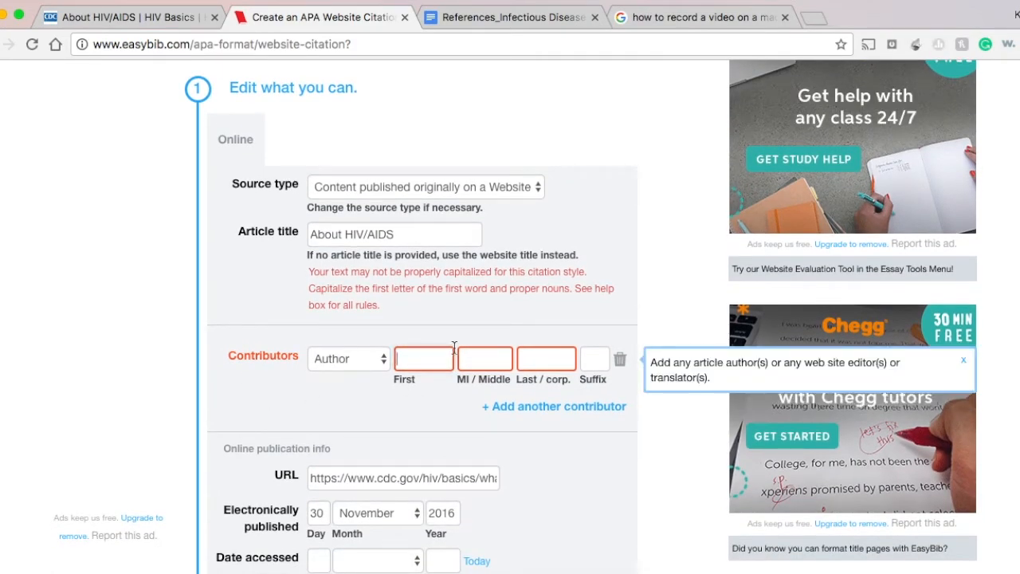
pyautogui.click(93, 27)
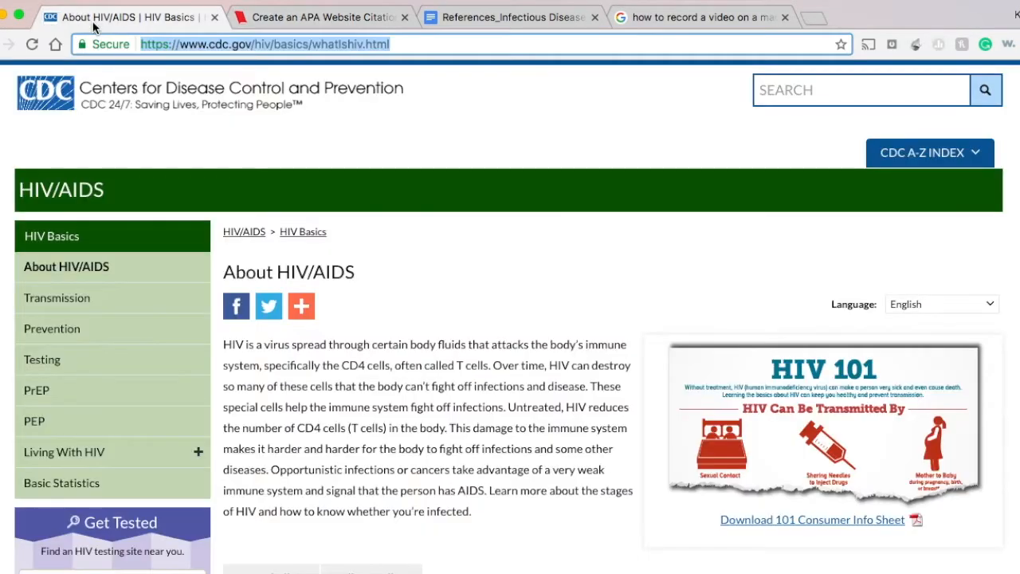
pyautogui.click(424, 388)
pyautogui.scroll(-1, 423, 388)
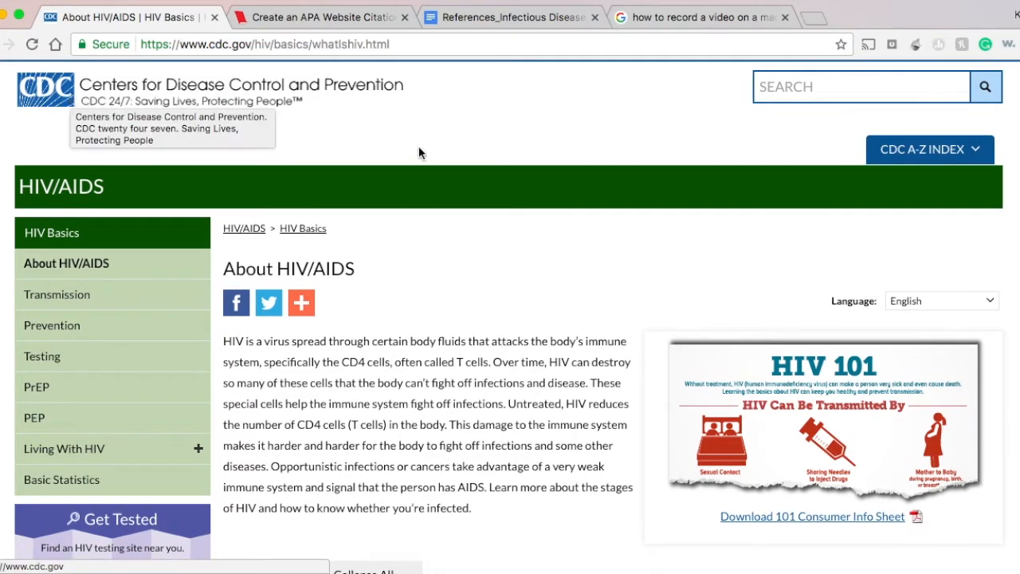
pyautogui.scroll(-3, 378, 420)
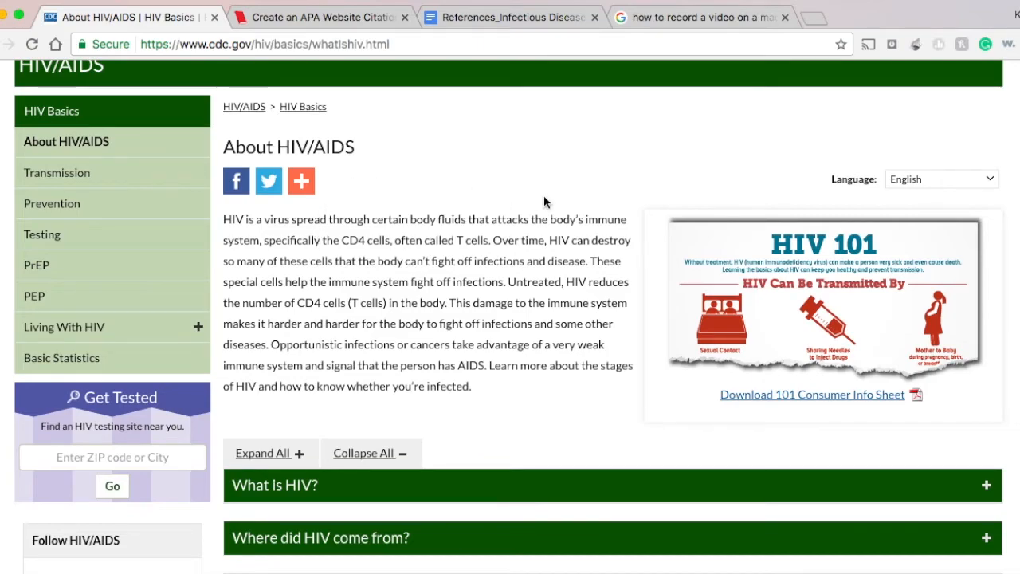
pyautogui.scroll(-10, 356, 343)
pyautogui.scroll(-3, 356, 343)
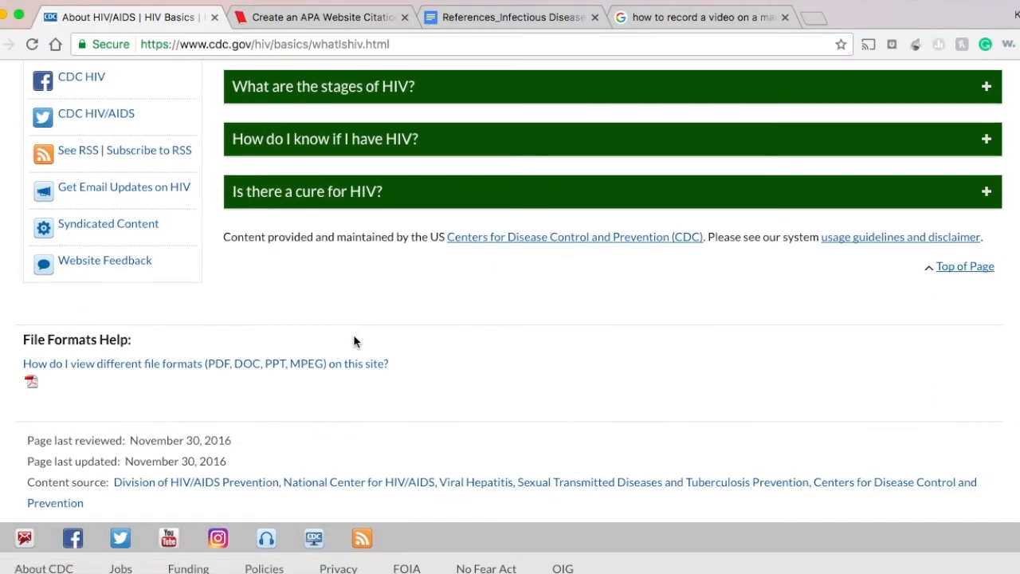
pyautogui.scroll(-1, 353, 334)
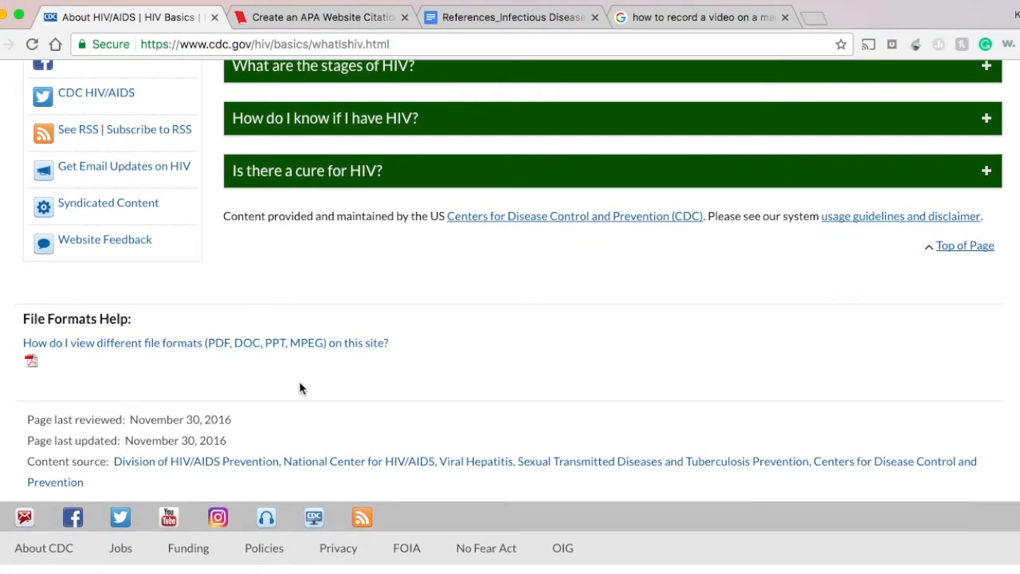
pyautogui.scroll(-1, 298, 387)
pyautogui.scroll(-1, 97, 406)
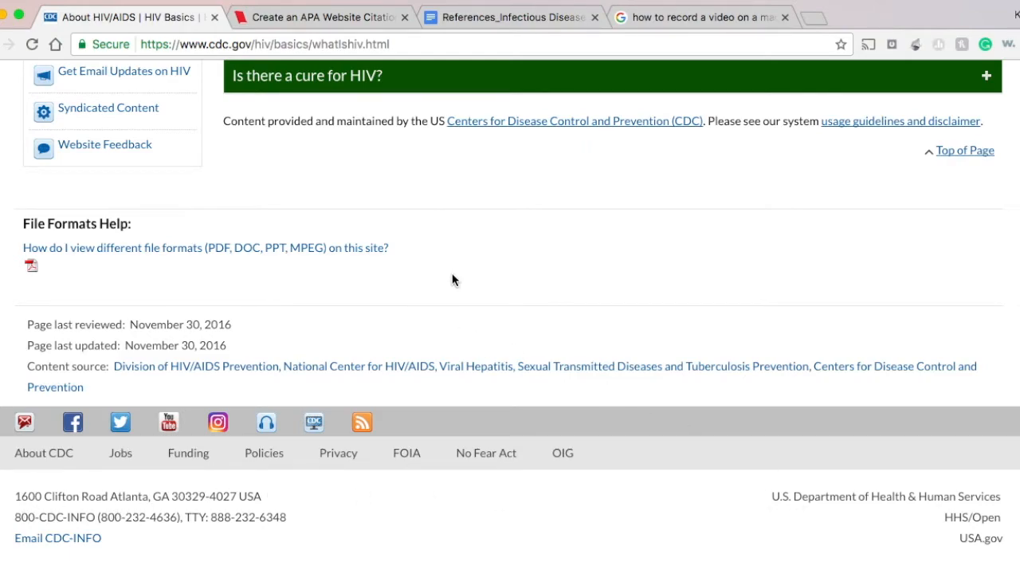
pyautogui.scroll(10, 452, 280)
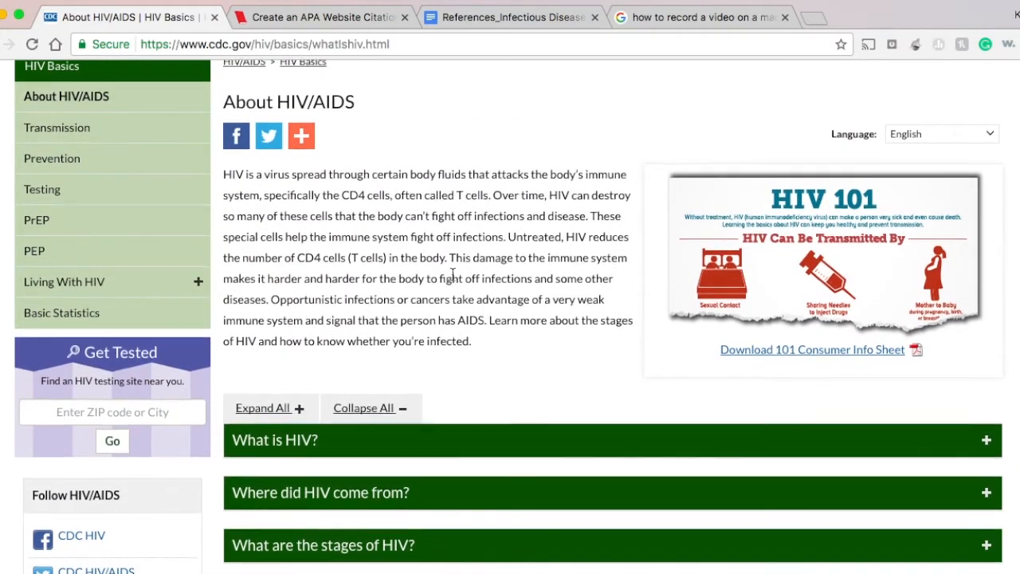
pyautogui.scroll(3, 451, 274)
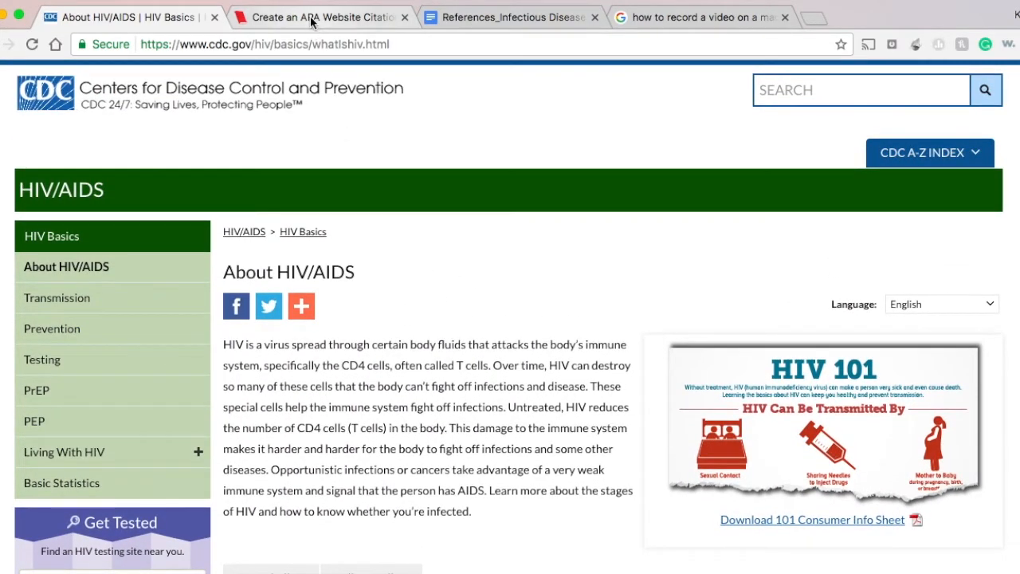
# - Return to the EasyBib citation form and keep Author as the contributor type
pyautogui.click(311, 21)
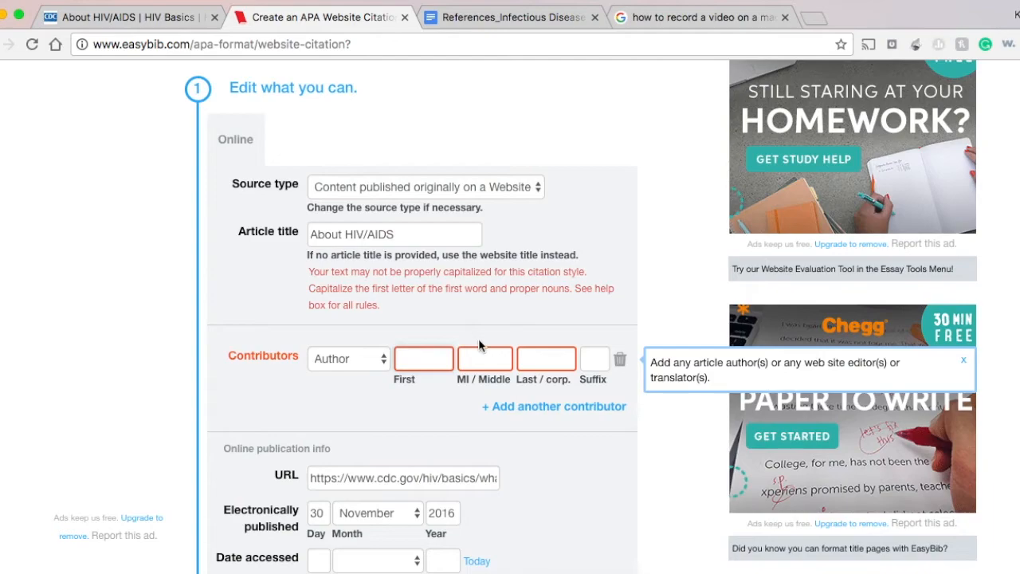
pyautogui.click(384, 365)
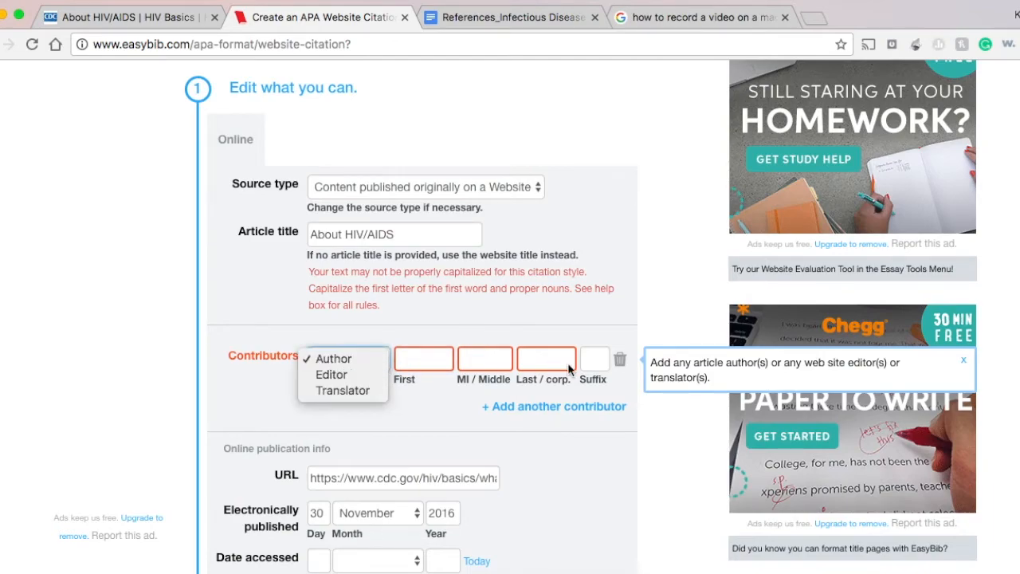
pyautogui.click(358, 369)
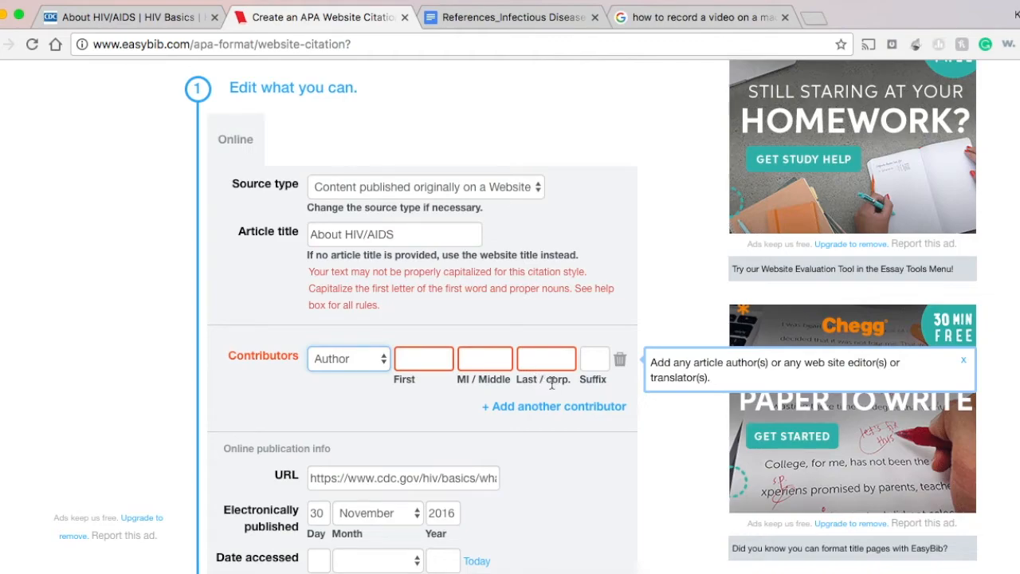
# - Enter Center for Disease Control and Prevention as the corporate author and create the citation
pyautogui.click(548, 359)
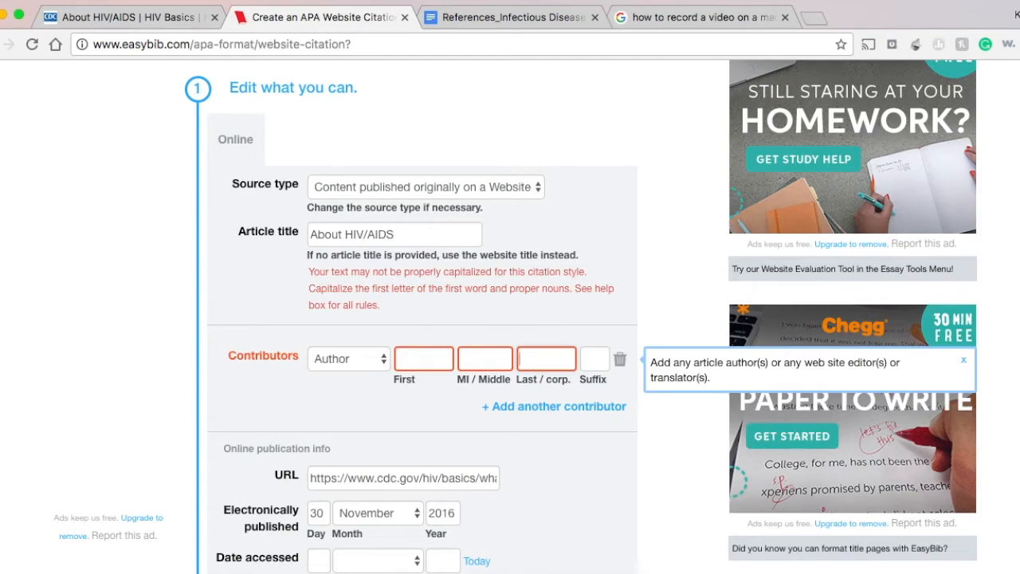
pyautogui.write('Cen')
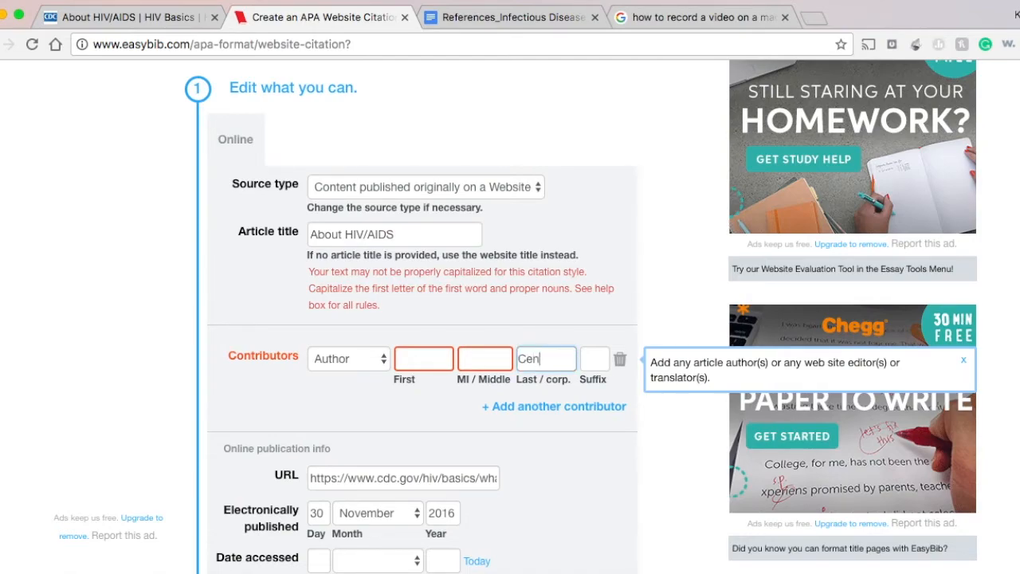
pyautogui.write('ter for Disease Con')
pyautogui.write('trol and Prev')
pyautogui.write('ention')
pyautogui.click(508, 324)
pyautogui.scroll(-4, 518, 319)
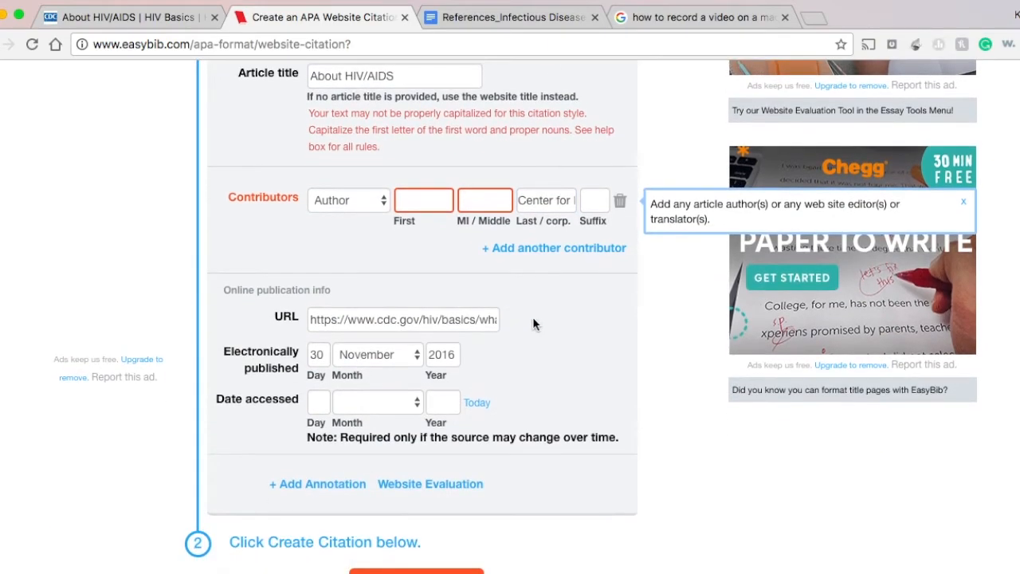
pyautogui.click(418, 437)
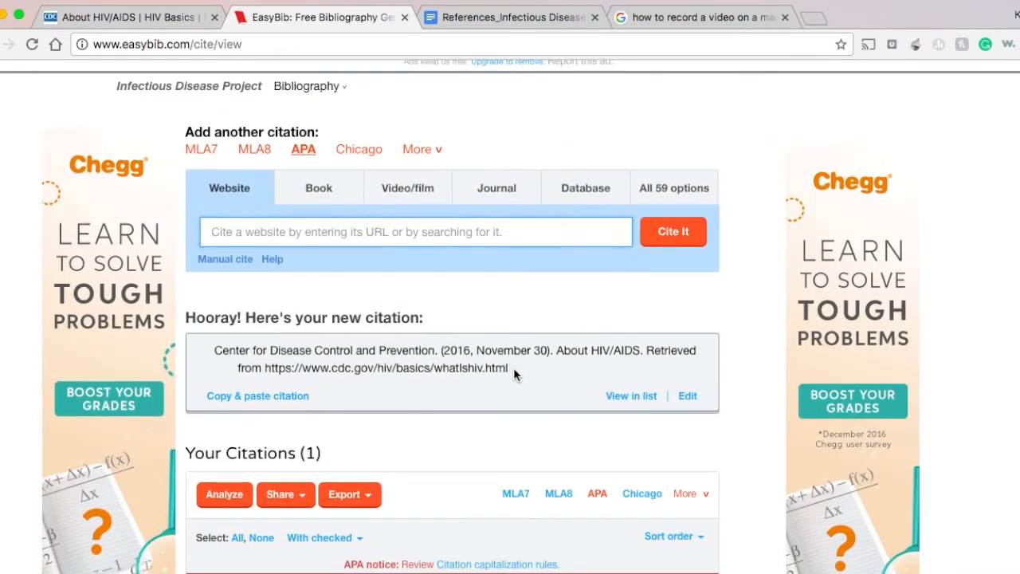
# - Select the new Center for Disease Control and Prevention citation in the citation list, save it to Google Docs, and open the exported bibliography
pyautogui.moveTo(510, 368); pyautogui.dragTo(199, 348)
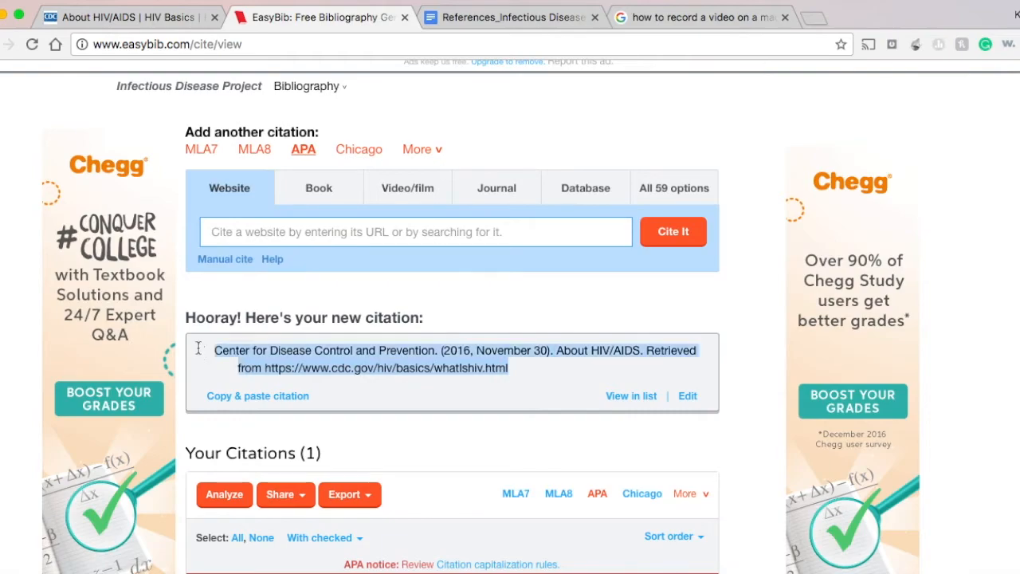
pyautogui.click(335, 363)
pyautogui.scroll(-1, 355, 343)
pyautogui.scroll(-2, 384, 318)
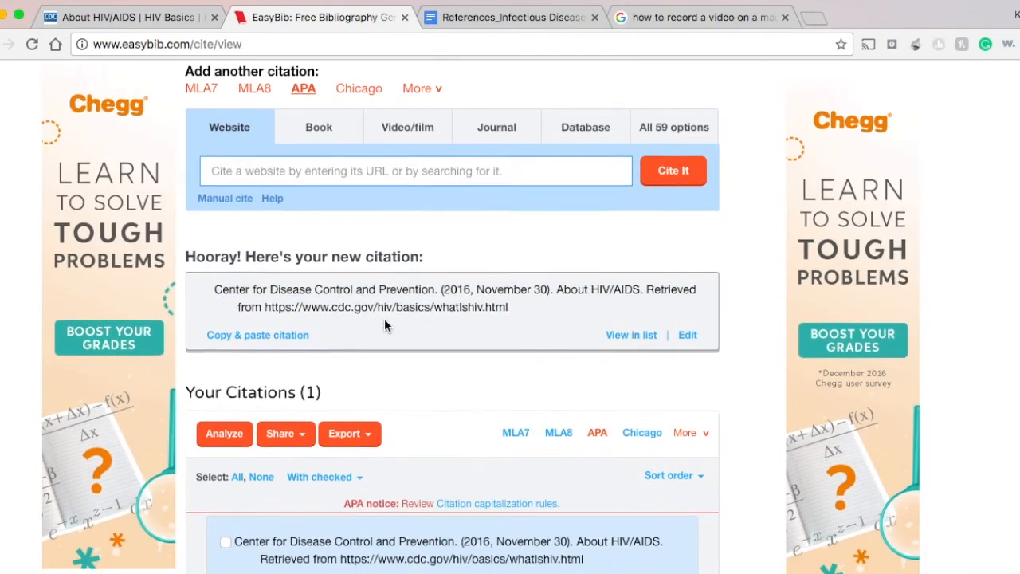
pyautogui.scroll(-2, 370, 276)
pyautogui.scroll(-1, 369, 275)
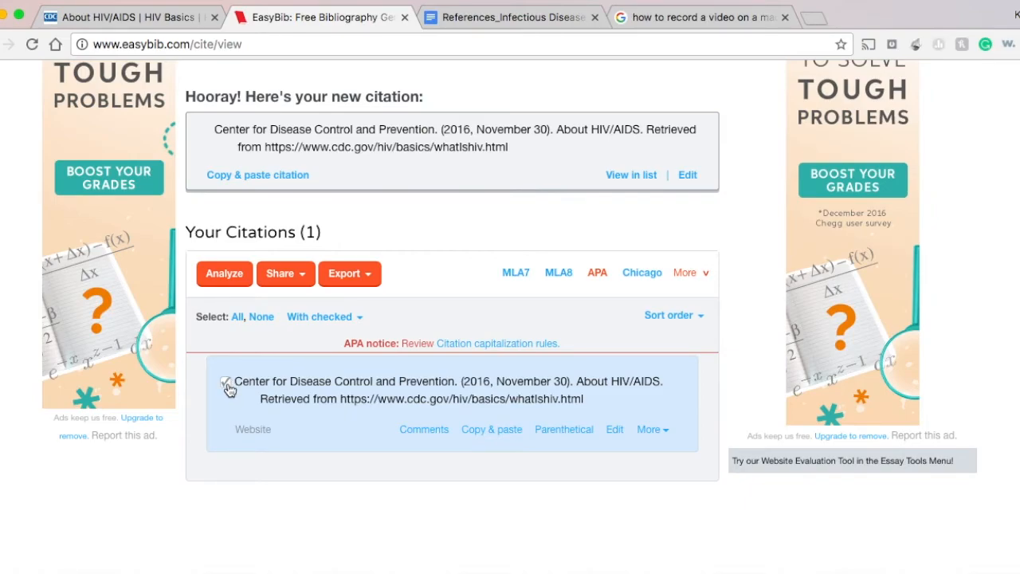
pyautogui.click(366, 276)
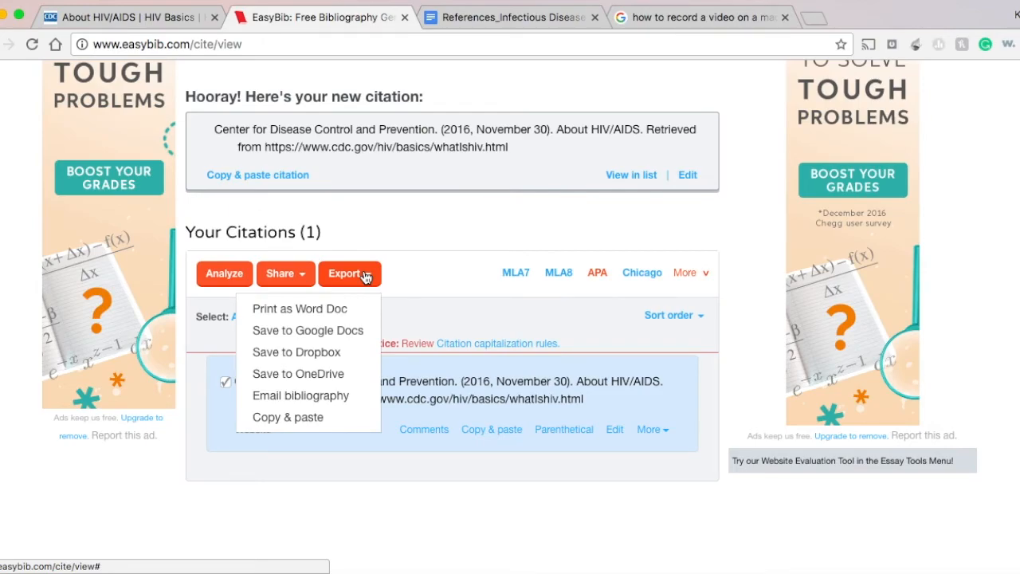
pyautogui.click(323, 336)
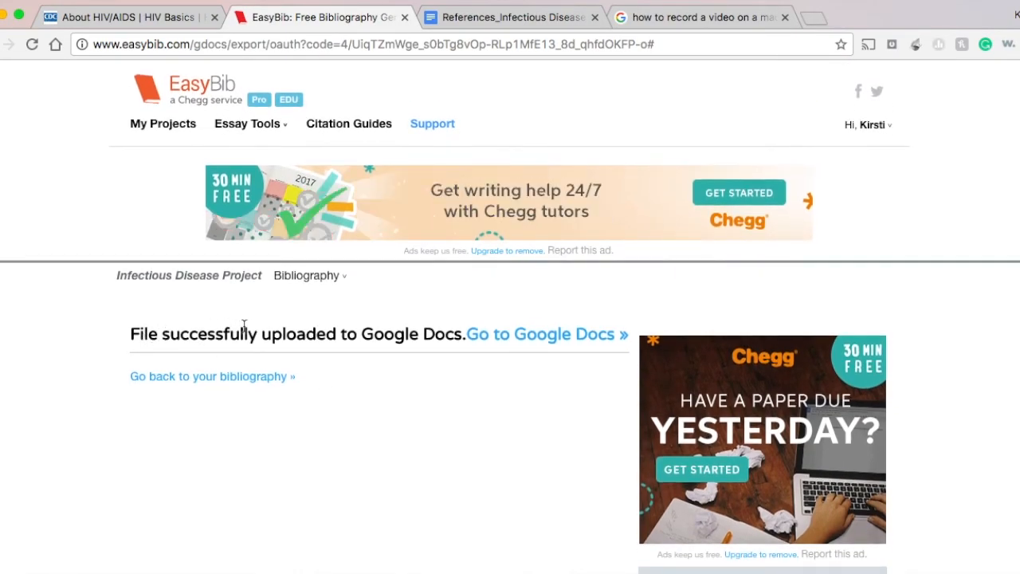
pyautogui.click(523, 343)
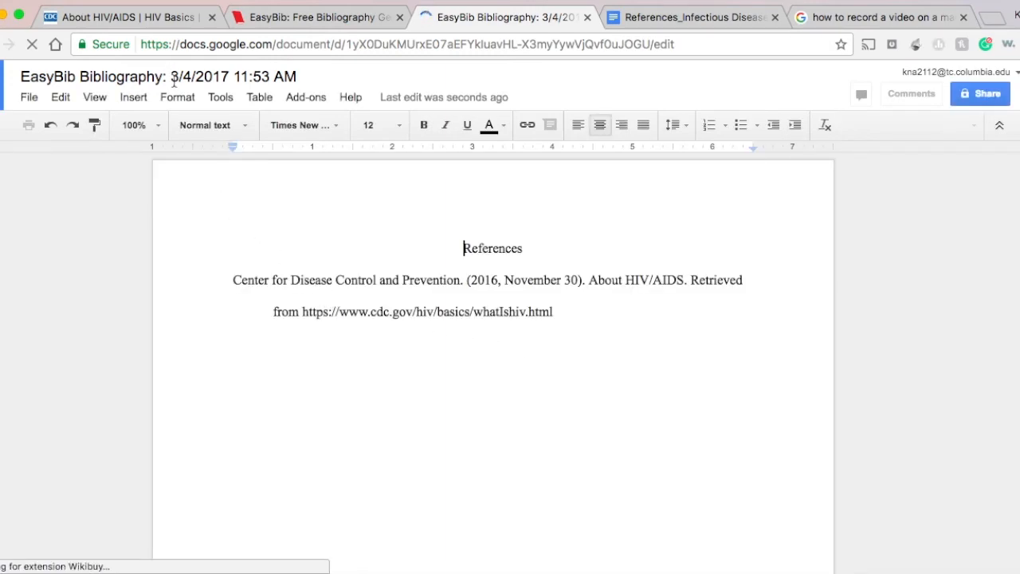
# - Compare the reference in the References_Infectious Disease Project document with the exported EasyBib bibliography, and look over the exported page
pyautogui.click(666, 17)
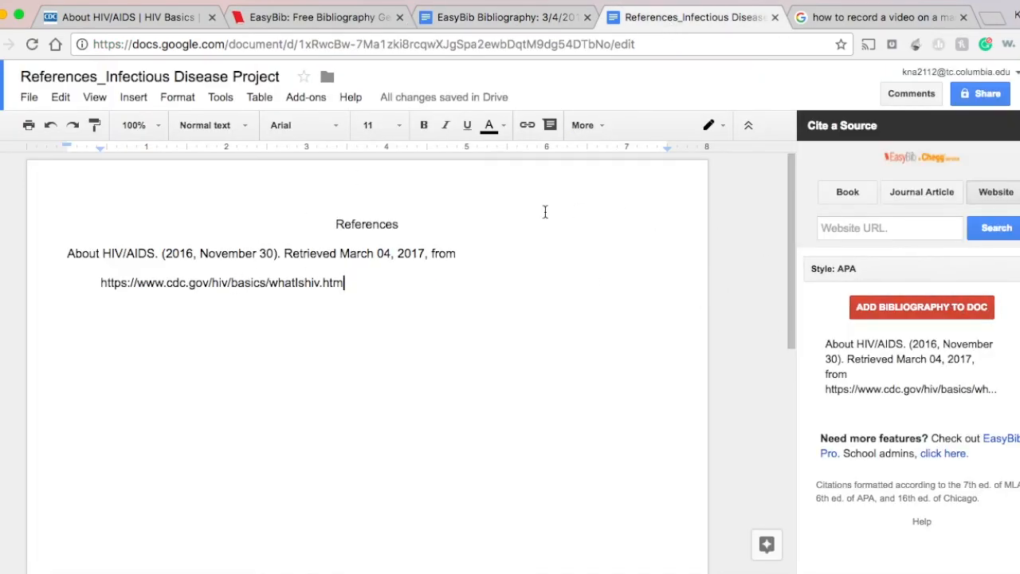
pyautogui.click(491, 19)
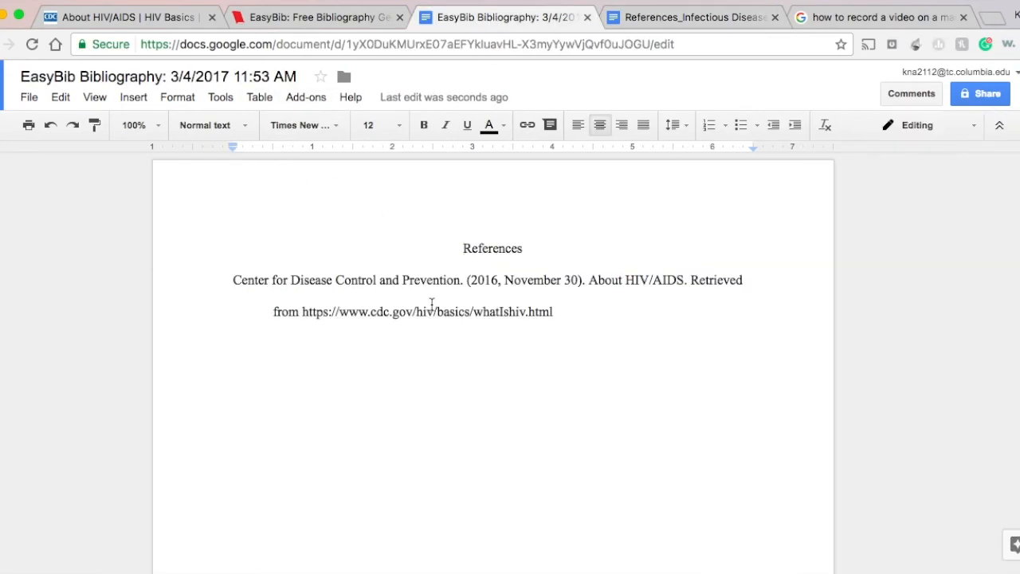
pyautogui.click(564, 310)
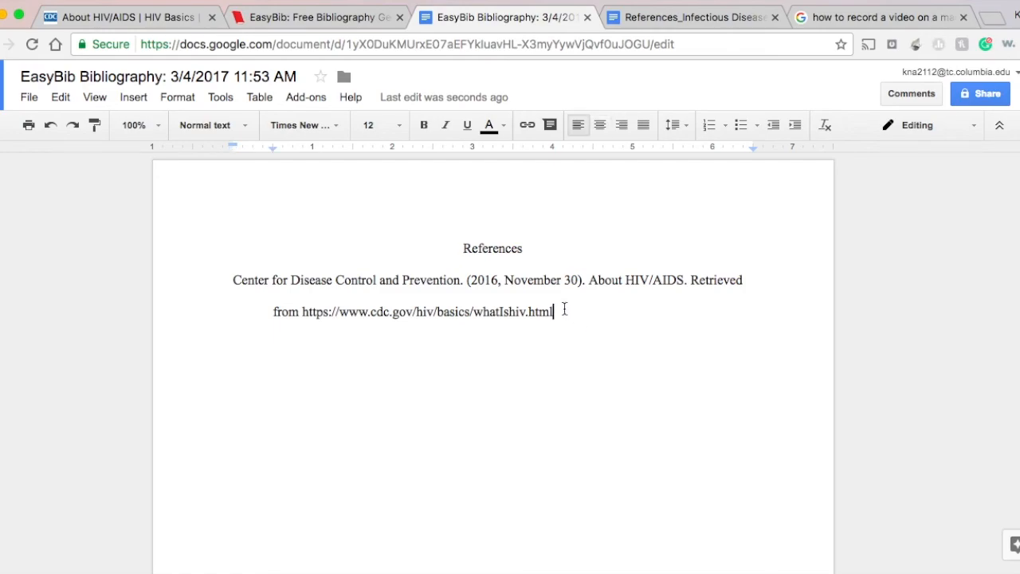
pyautogui.scroll(-1, 564, 310)
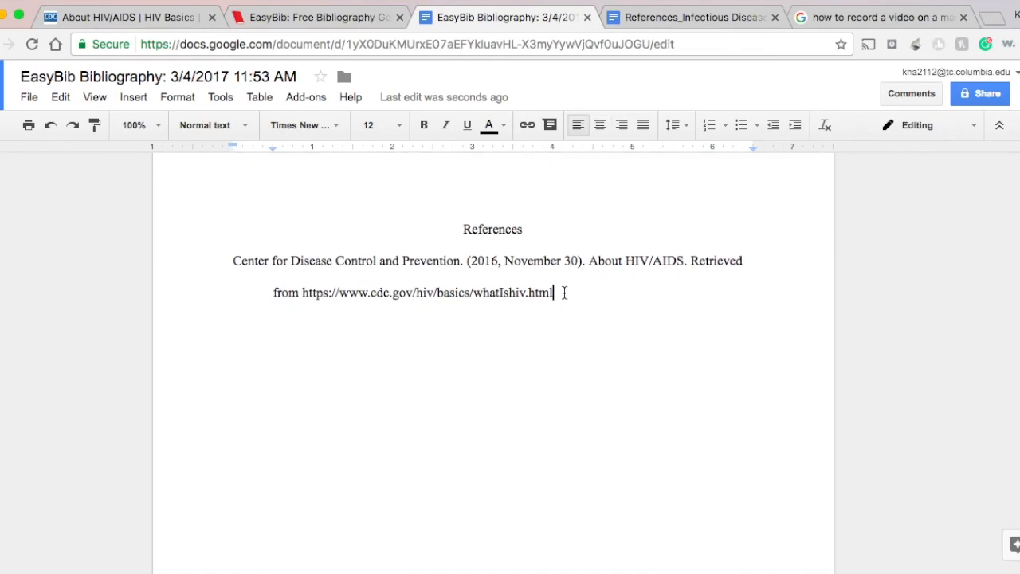
pyautogui.scroll(-2, 577, 286)
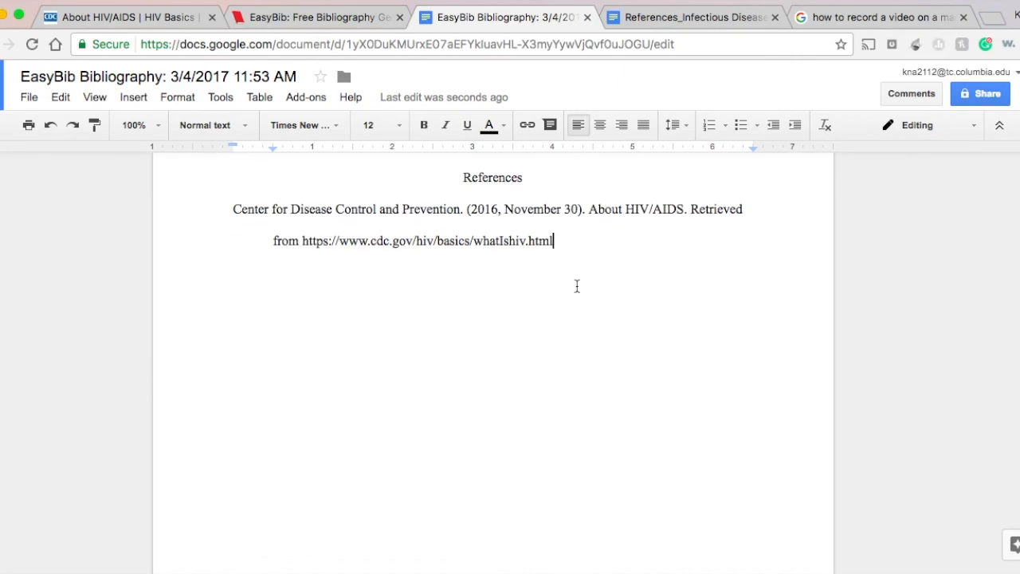
pyautogui.scroll(-2, 576, 274)
pyautogui.scroll(4, 576, 273)
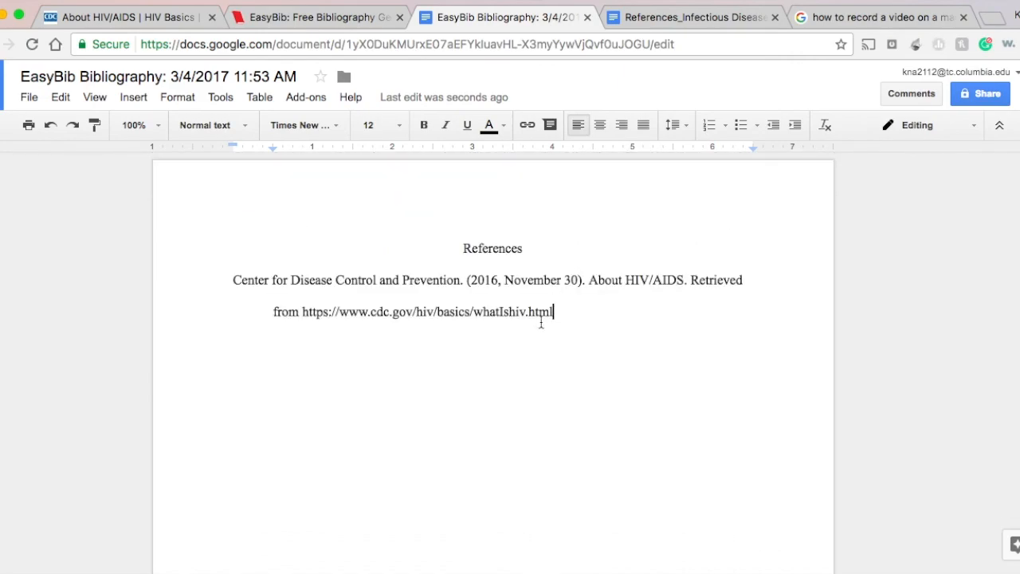
pyautogui.moveTo(642, 567)
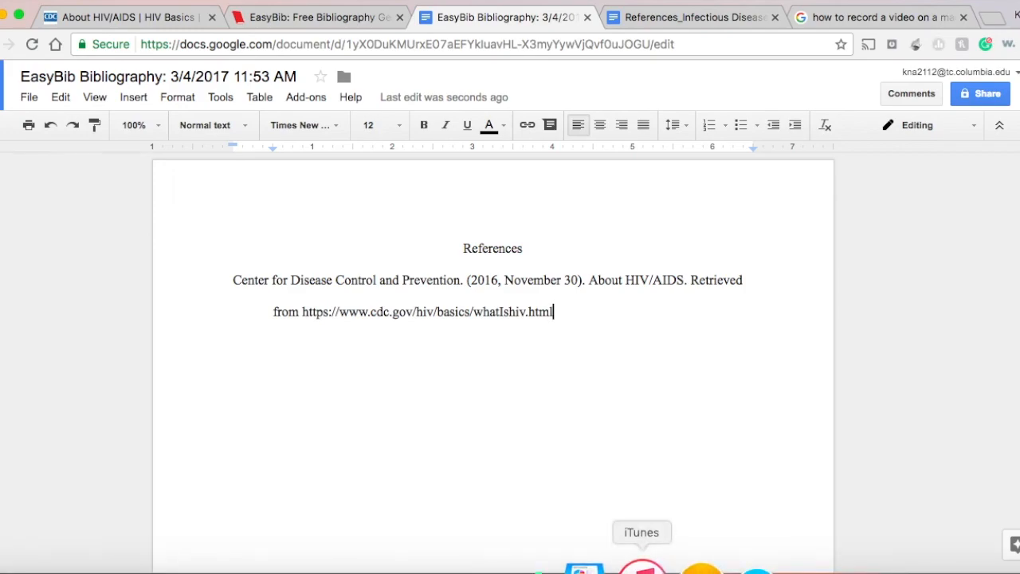